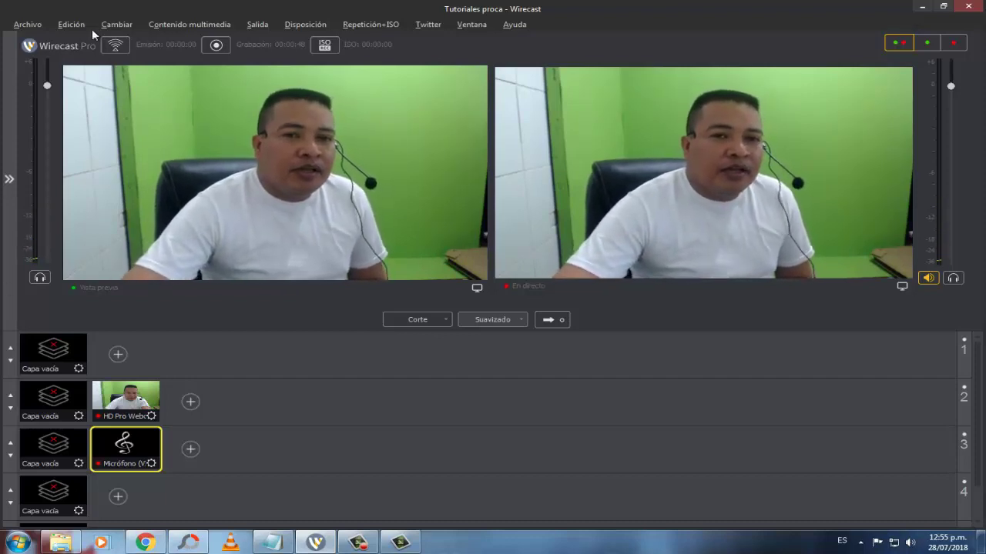
pyautogui.click(258, 27)
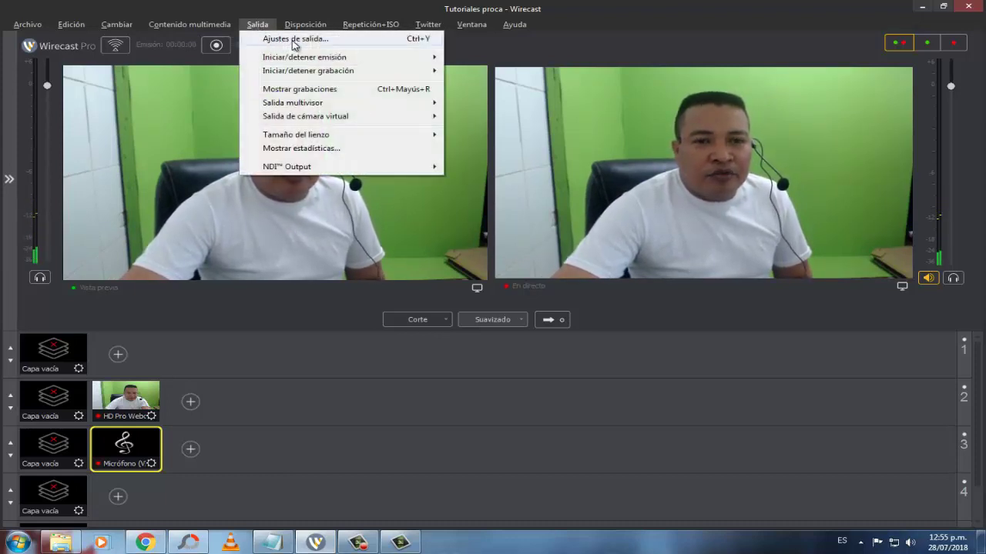
pyautogui.click(293, 40)
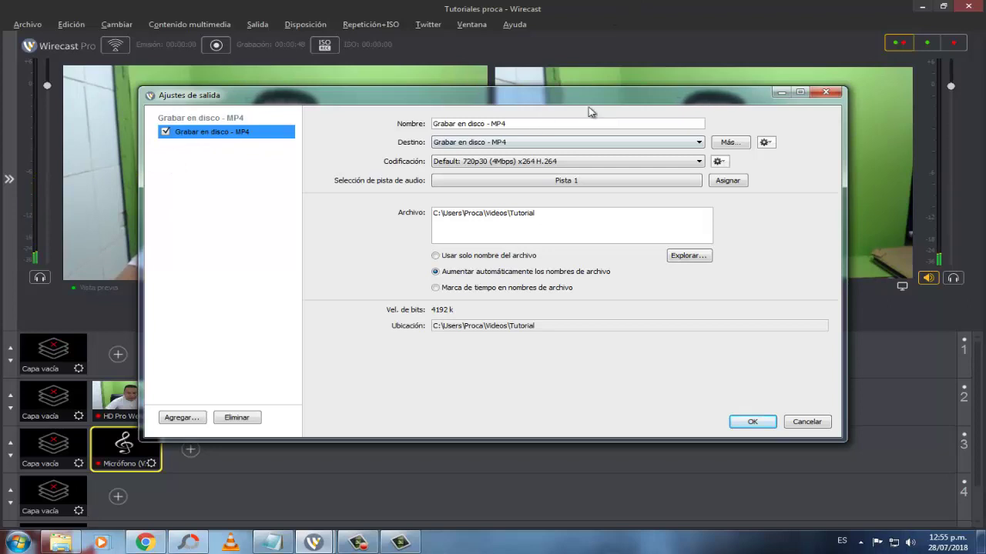
pyautogui.click(248, 418)
pyautogui.click(550, 293)
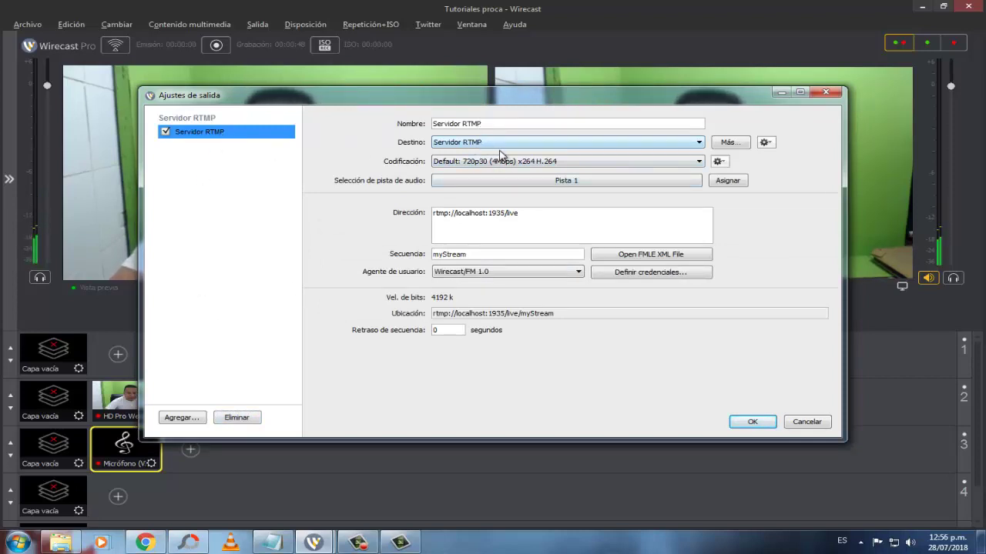
pyautogui.click(548, 163)
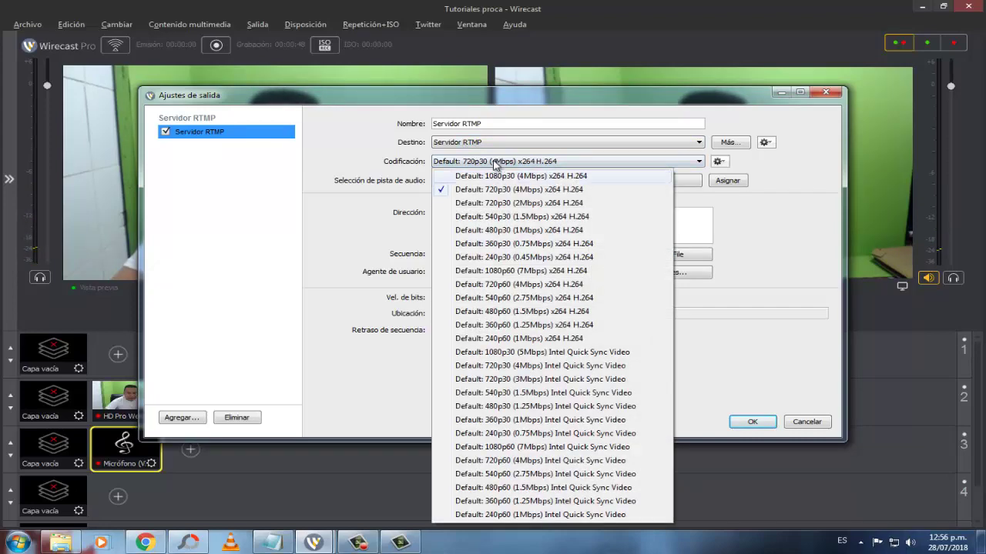
pyautogui.click(373, 175)
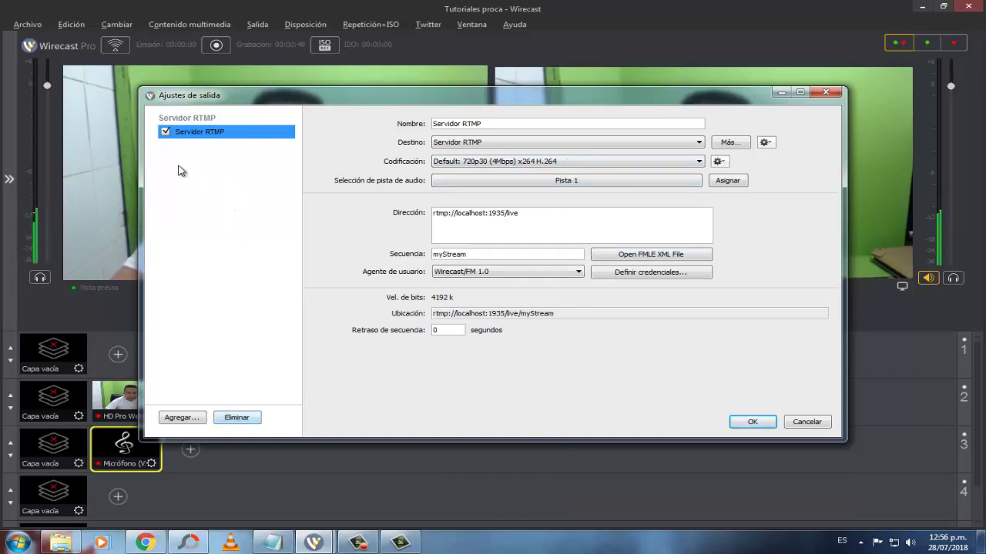
pyautogui.click(233, 417)
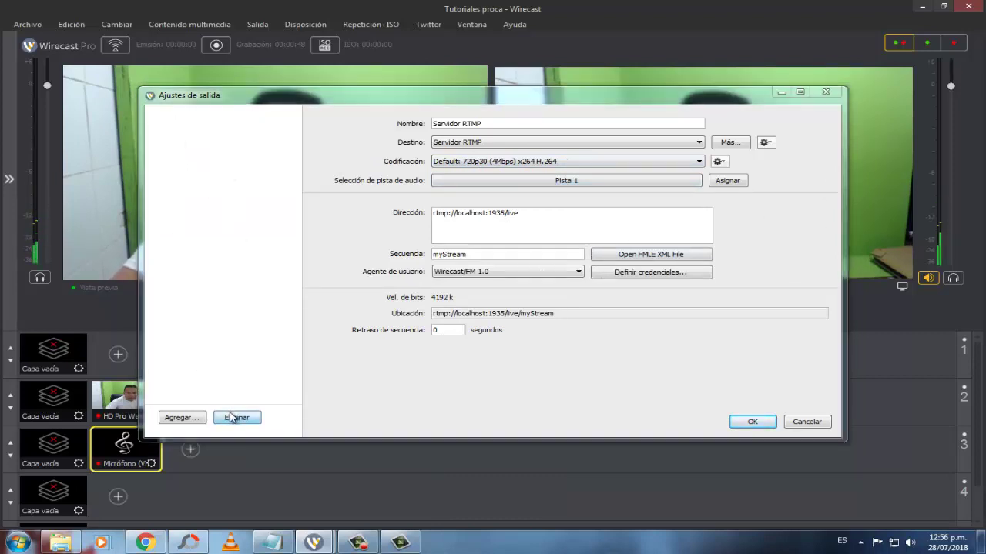
pyautogui.click(549, 292)
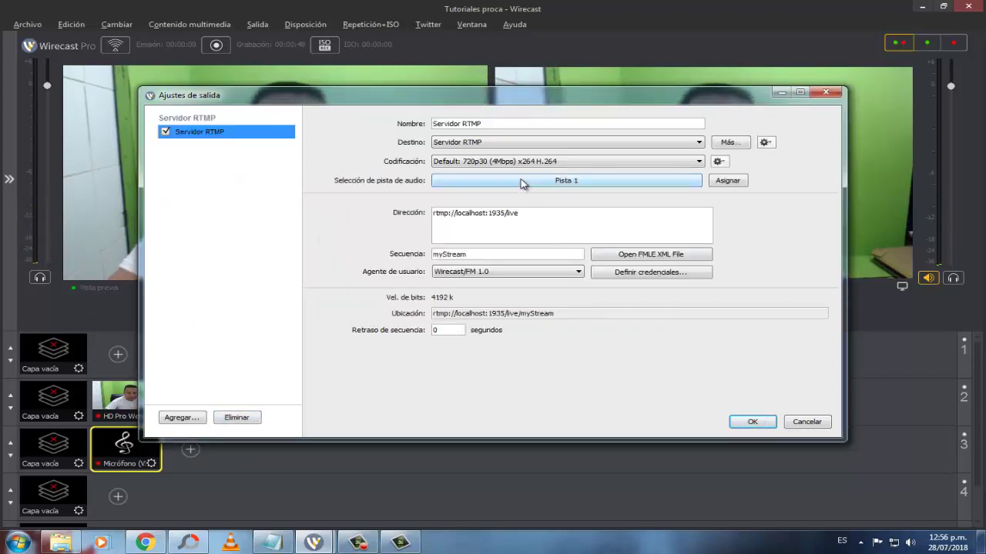
pyautogui.click(822, 92)
# In the output settings, set the MP4 disk recording's file to C:\Users\Proca\Videos\MyStream.mp4 and disable that output
pyautogui.click(259, 24)
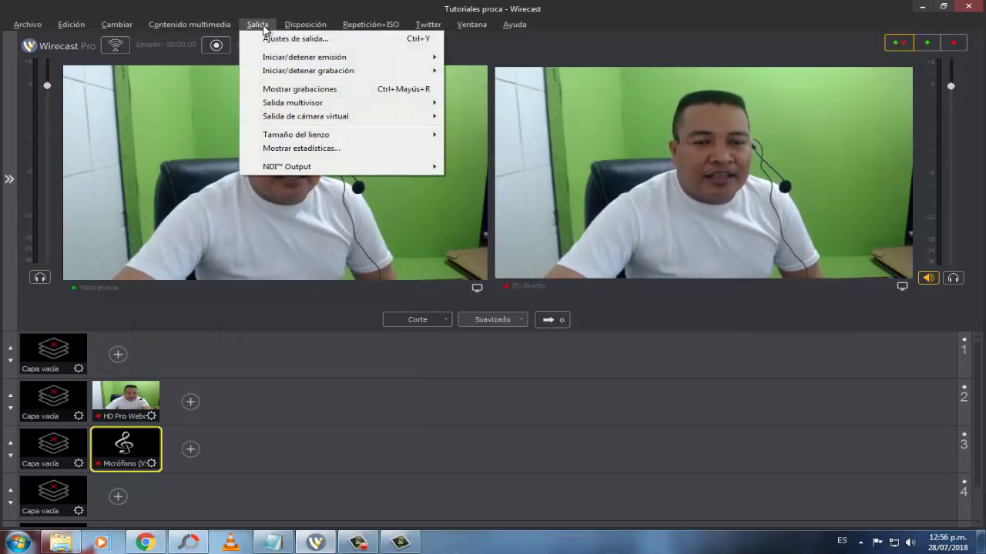
pyautogui.click(308, 39)
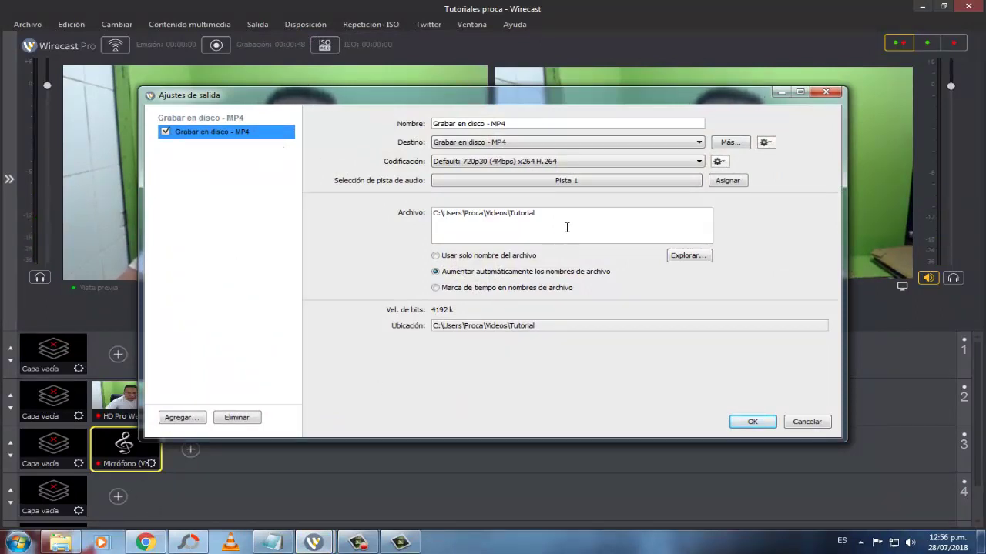
pyautogui.moveTo(550, 214); pyautogui.dragTo(431, 219)
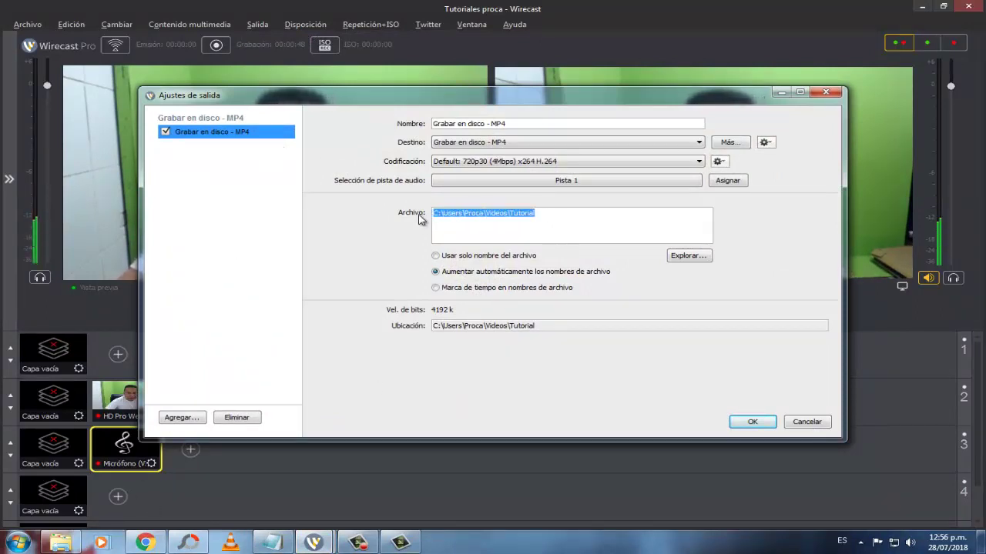
pyautogui.write('C:\\Users\\Proca\\Videos\\MyStream.mp4')
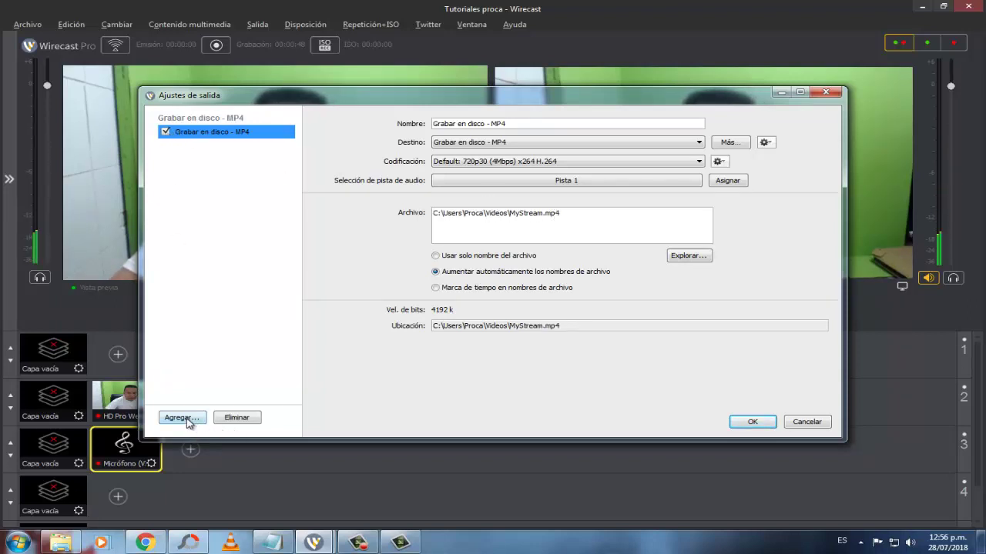
pyautogui.click(165, 133)
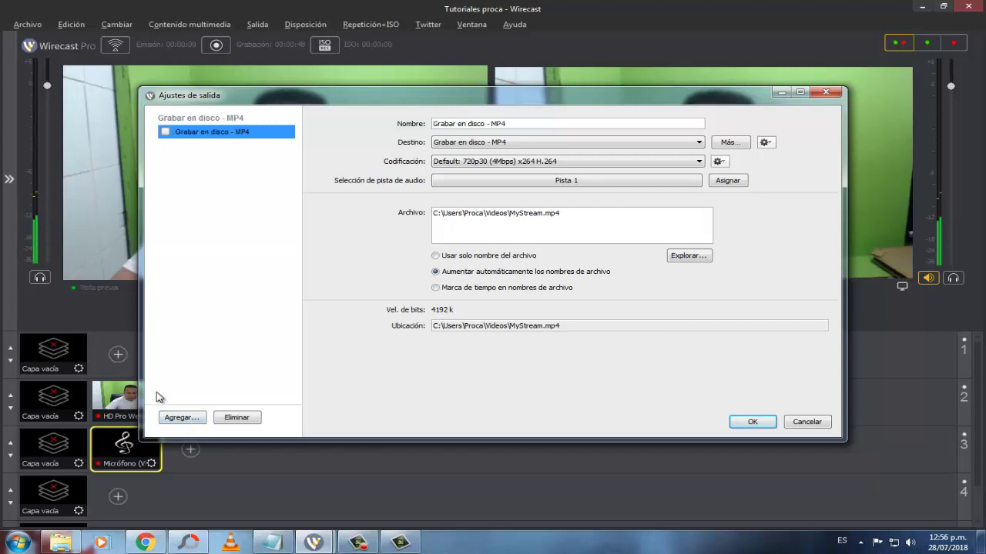
# Add a new output with Servidor RTMP as its destination and clear its default address
pyautogui.click(178, 418)
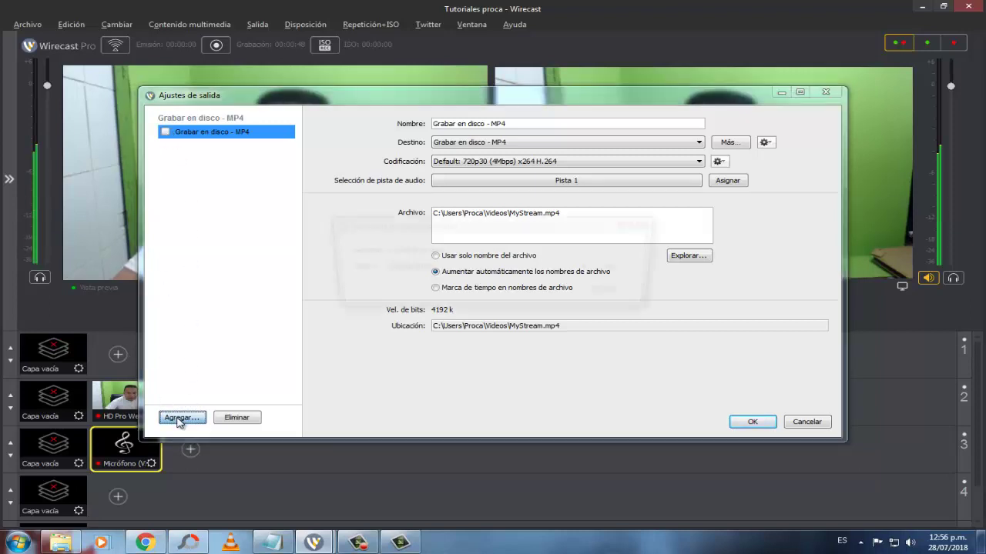
pyautogui.click(412, 268)
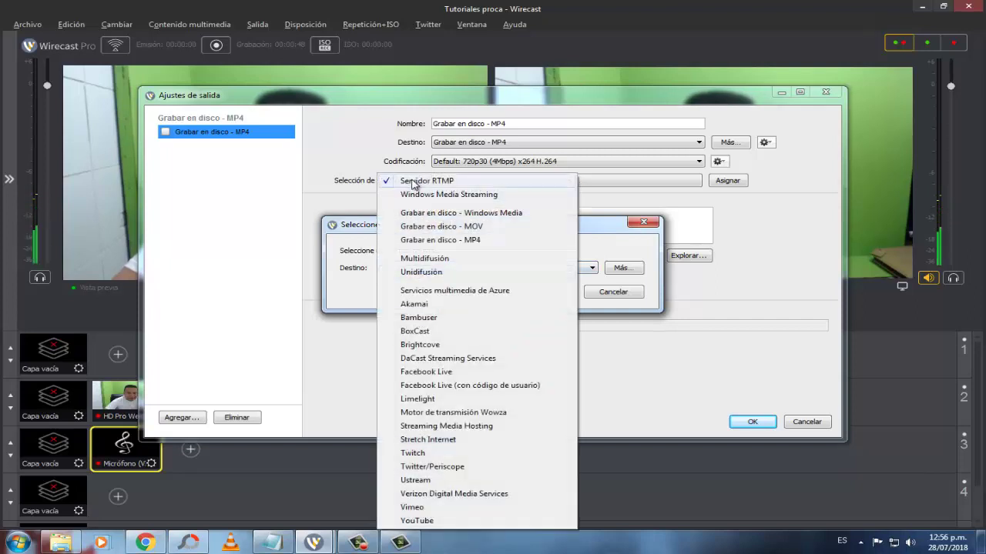
pyautogui.click(412, 182)
pyautogui.click(546, 291)
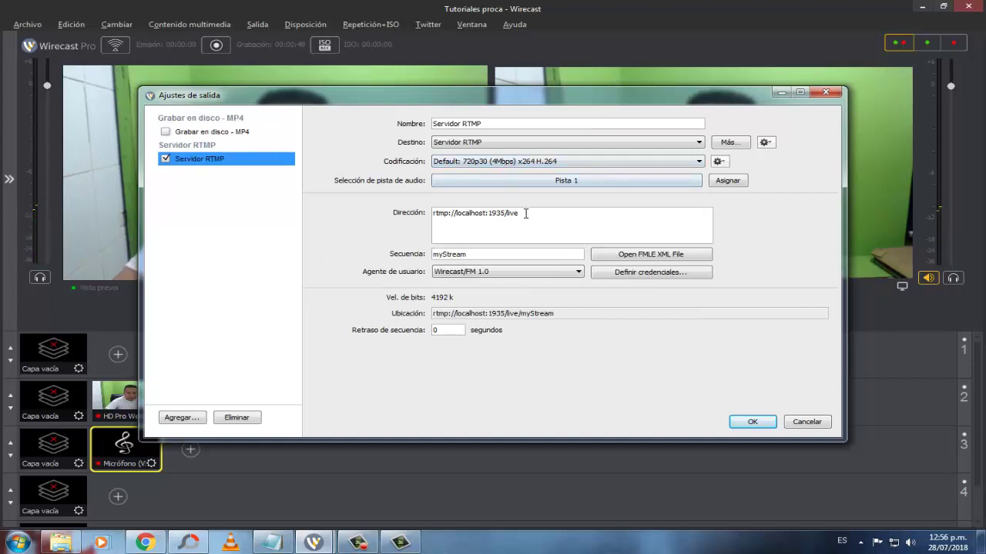
pyautogui.moveTo(526, 214); pyautogui.dragTo(464, 214)
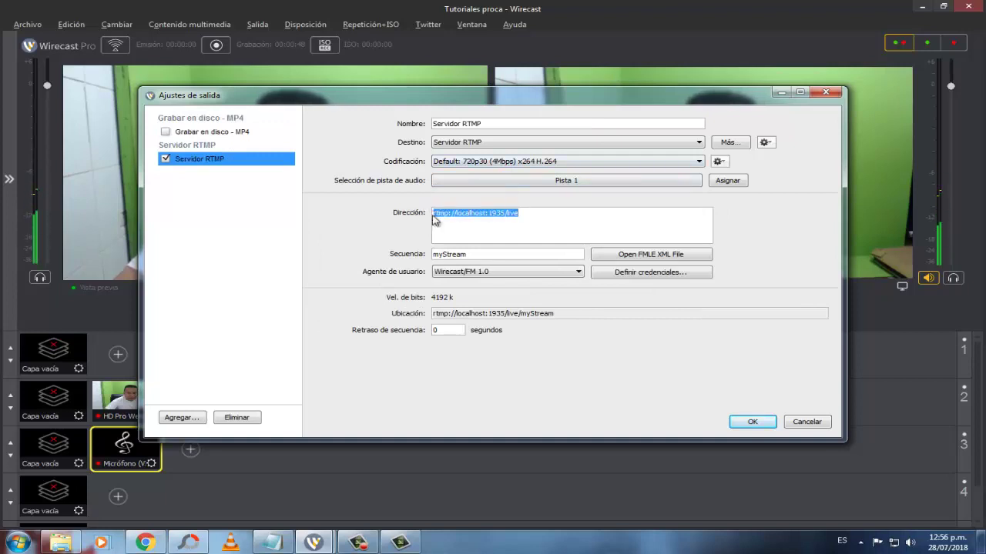
pyautogui.press('BackSpace')
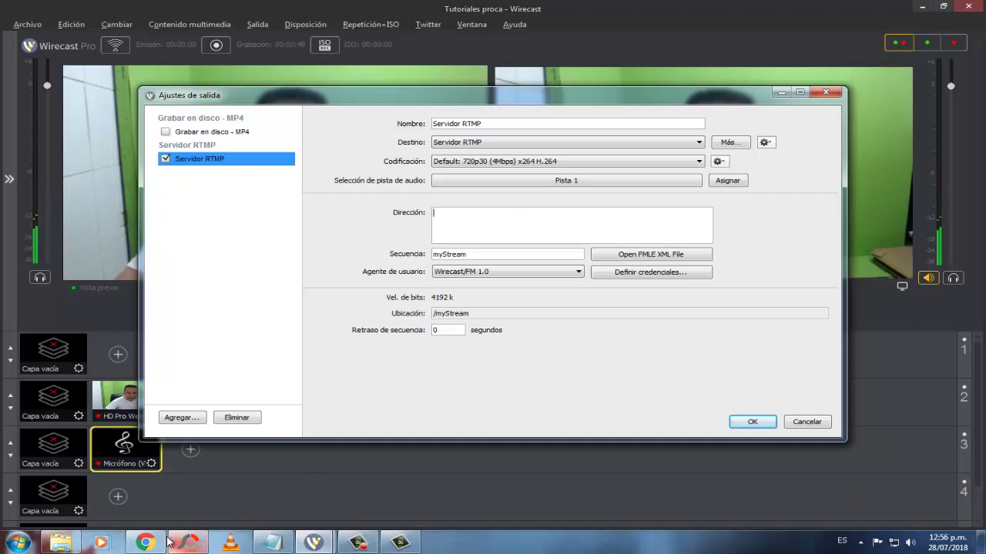
# Switch to the Facebook profile in Chrome and start a live video using the Conectar option for streaming software
pyautogui.moveTo(145, 543)
pyautogui.click(211, 507)
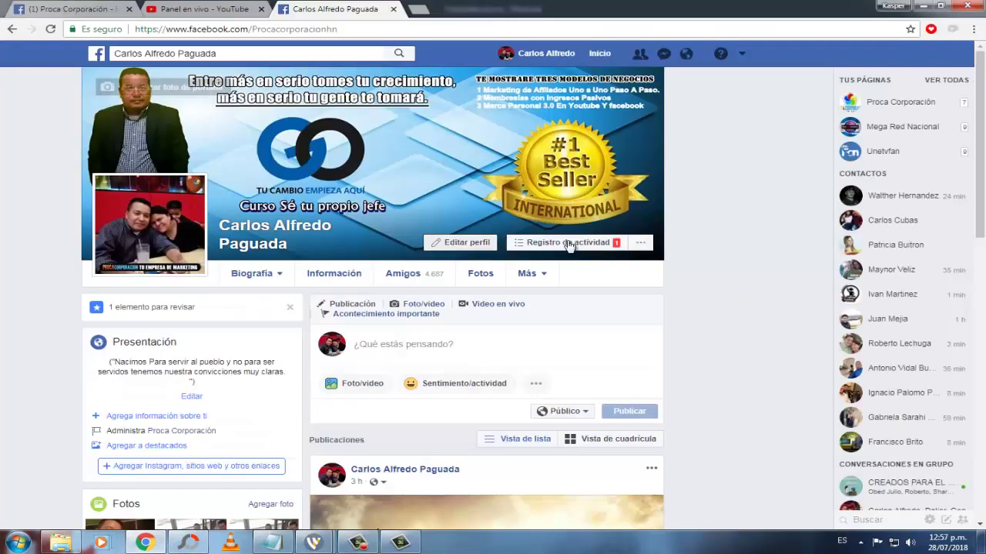
pyautogui.click(494, 306)
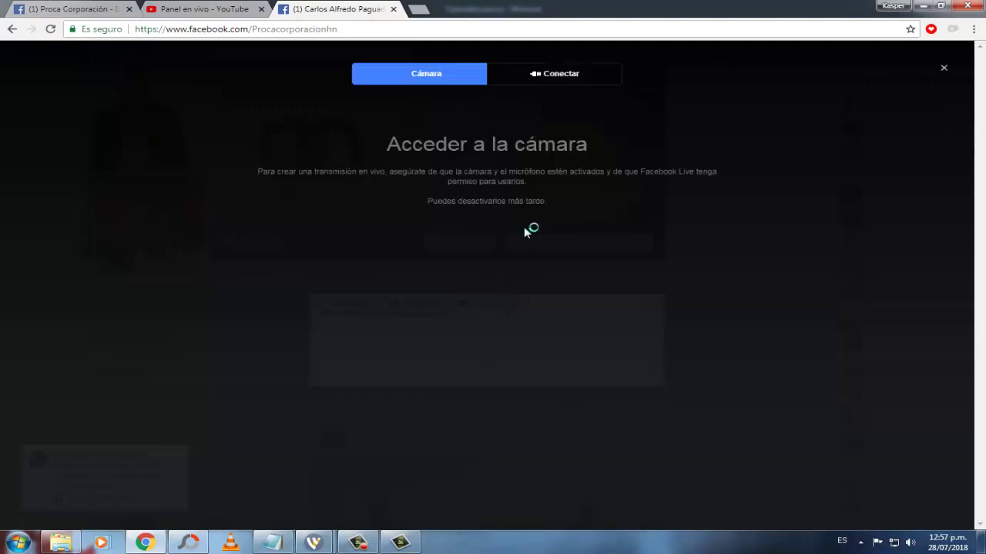
pyautogui.click(559, 74)
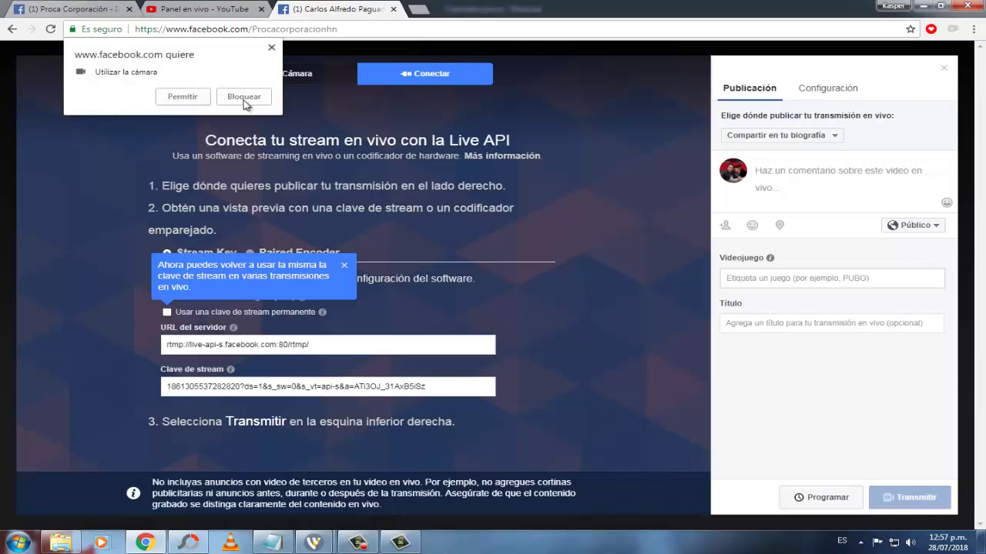
# Copy the server URL from Facebook's live setup and paste it as the RTMP output's address in Wirecast
pyautogui.click(315, 346)
pyautogui.moveTo(315, 346); pyautogui.dragTo(204, 347)
pyautogui.rightClick(221, 340)
pyautogui.click(252, 363)
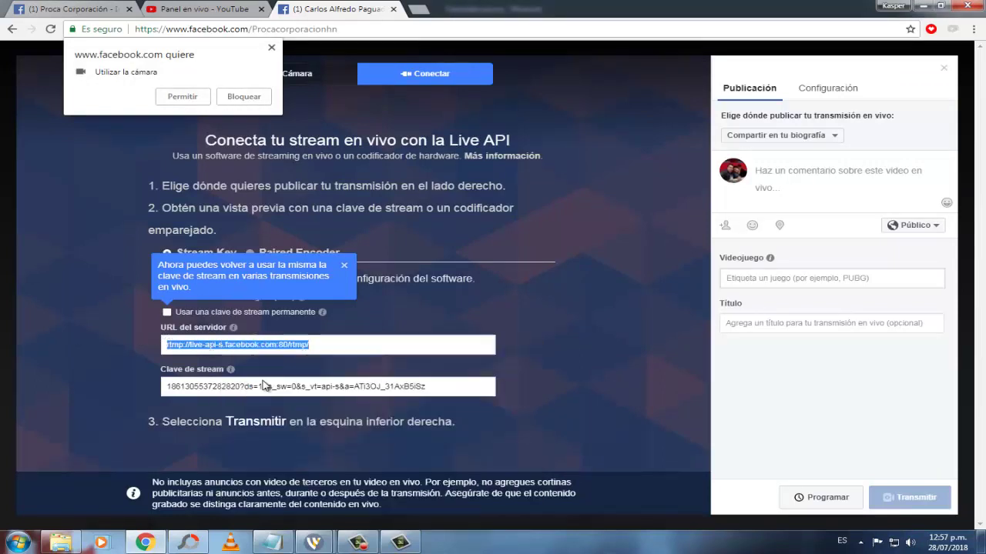
pyautogui.moveTo(315, 543)
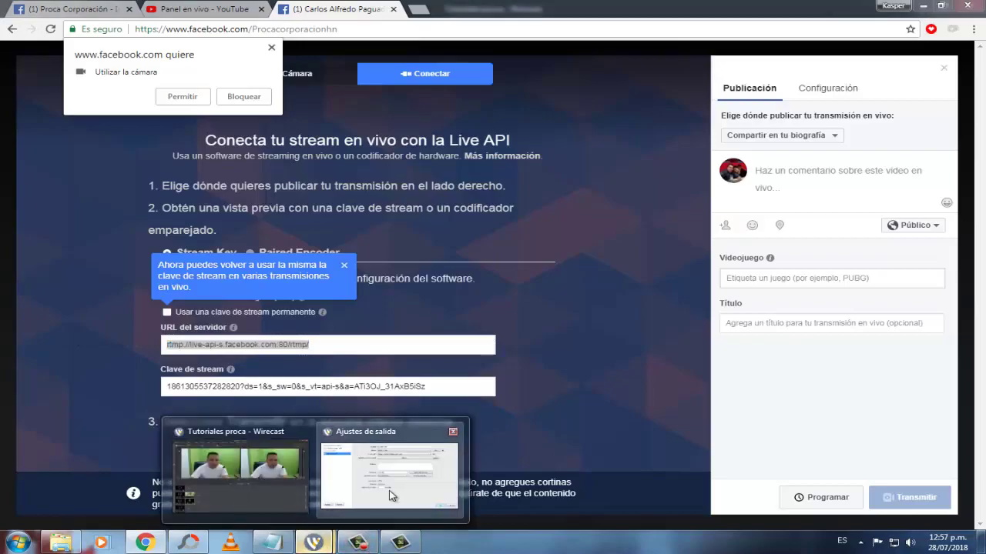
pyautogui.click(391, 493)
pyautogui.click(458, 214)
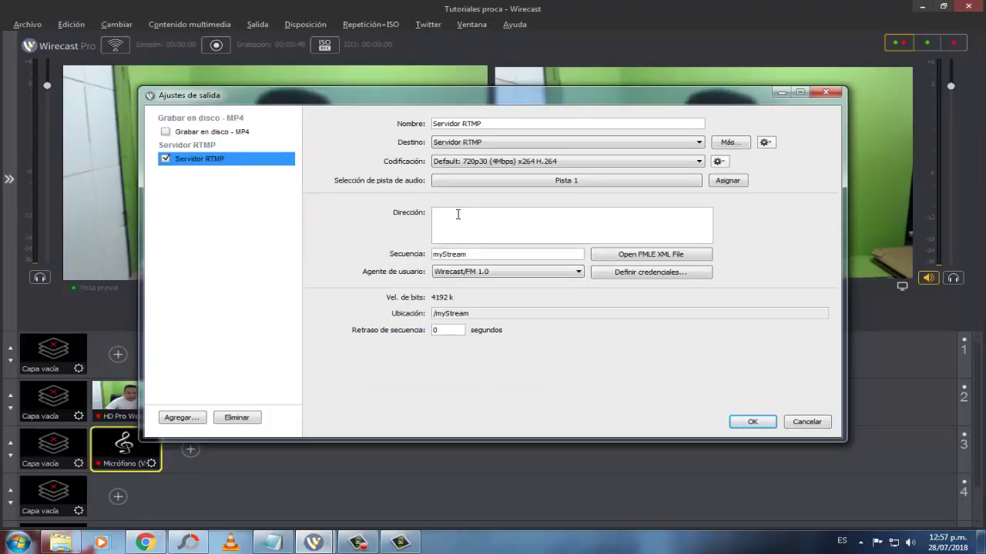
pyautogui.hotkey('ctrl', 'v')
# Replace the RTMP output's myStream sequence with the stream key copied from Facebook's live setup in Chrome
pyautogui.moveTo(479, 255); pyautogui.dragTo(416, 261)
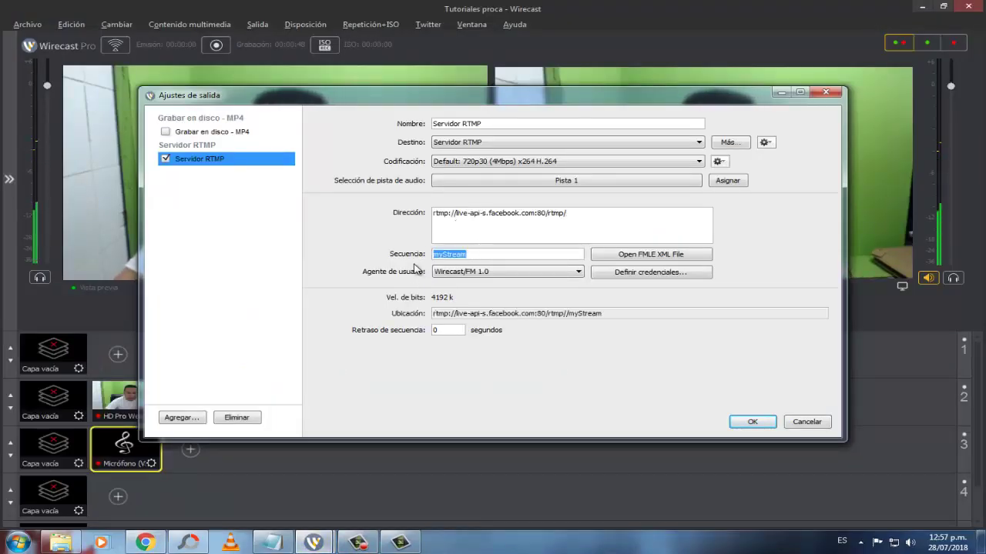
pyautogui.press('BackSpace')
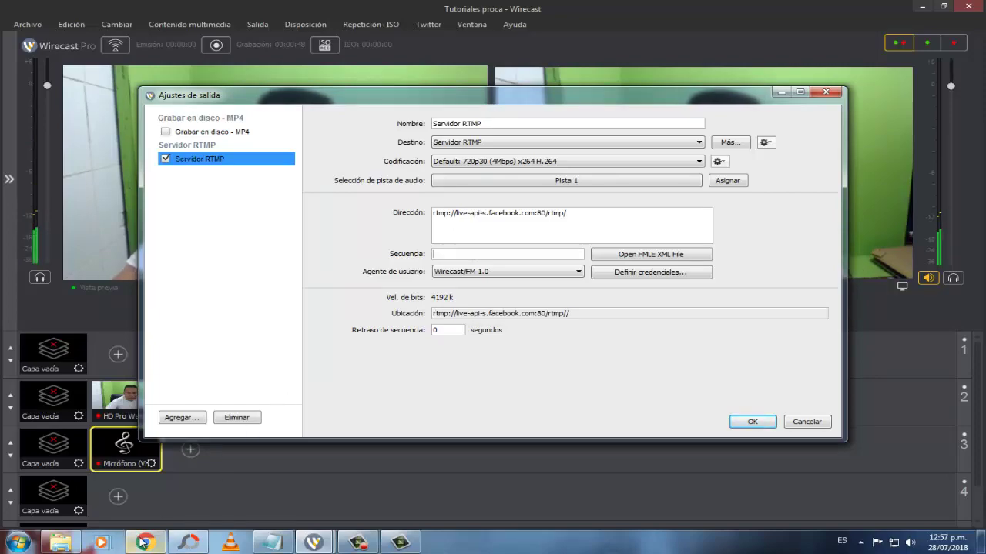
pyautogui.moveTo(144, 542)
pyautogui.click(282, 495)
pyautogui.click(429, 386)
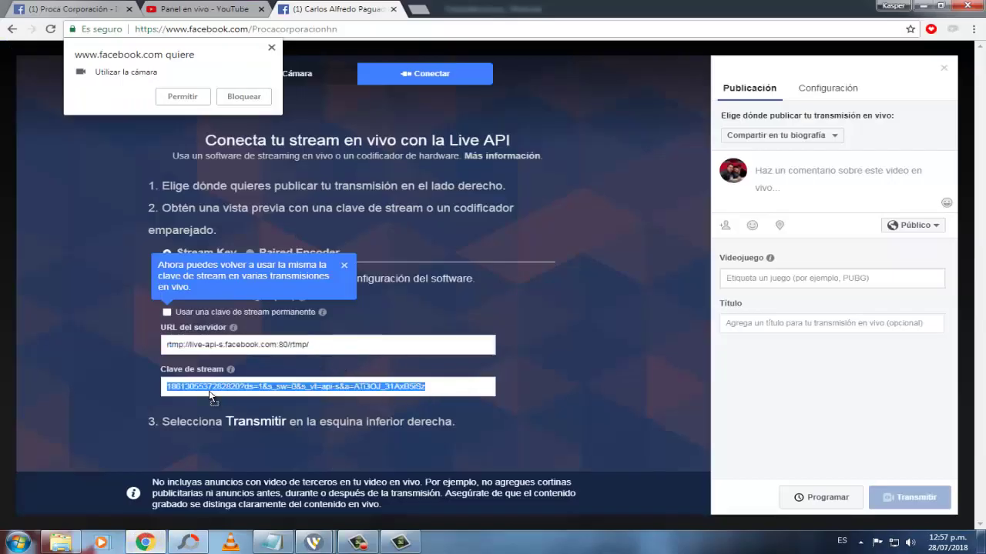
pyautogui.rightClick(176, 385)
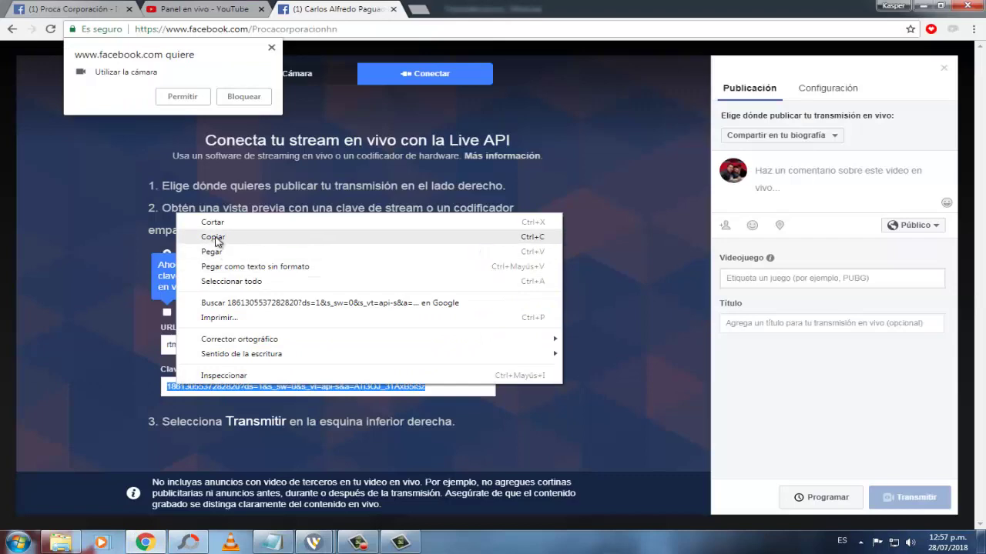
pyautogui.click(215, 238)
pyautogui.moveTo(314, 543)
pyautogui.click(350, 500)
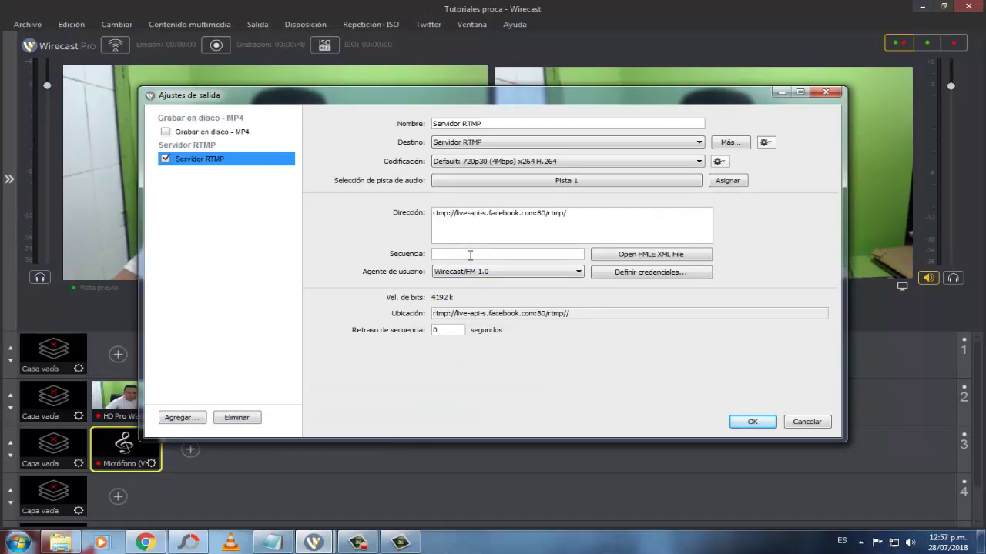
pyautogui.hotkey('ctrl', 'v')
pyautogui.press('Tab')
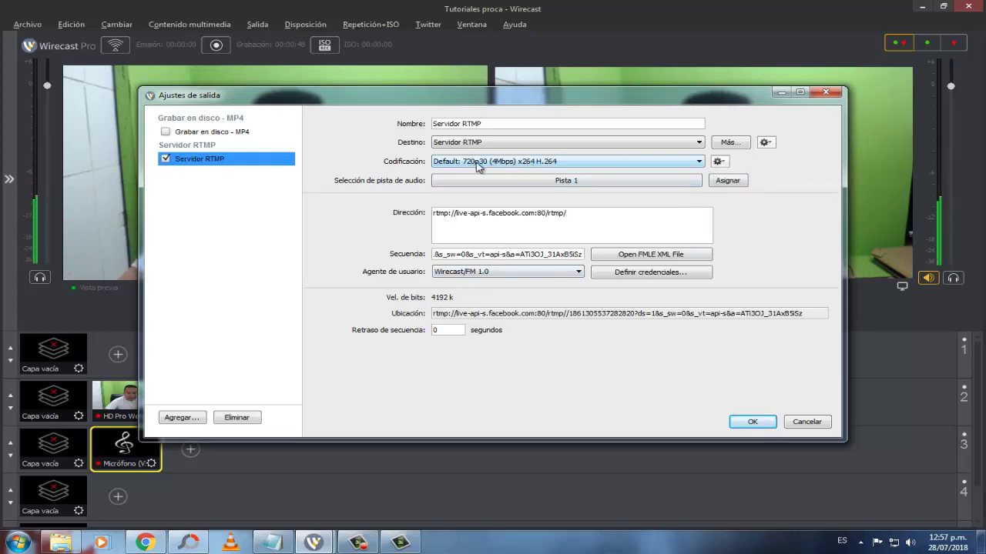
# Set the average video bitrate to 300 kbits/s in the output's encoder preset and save it as a new preset named "Tv dos pla"
pyautogui.click(720, 162)
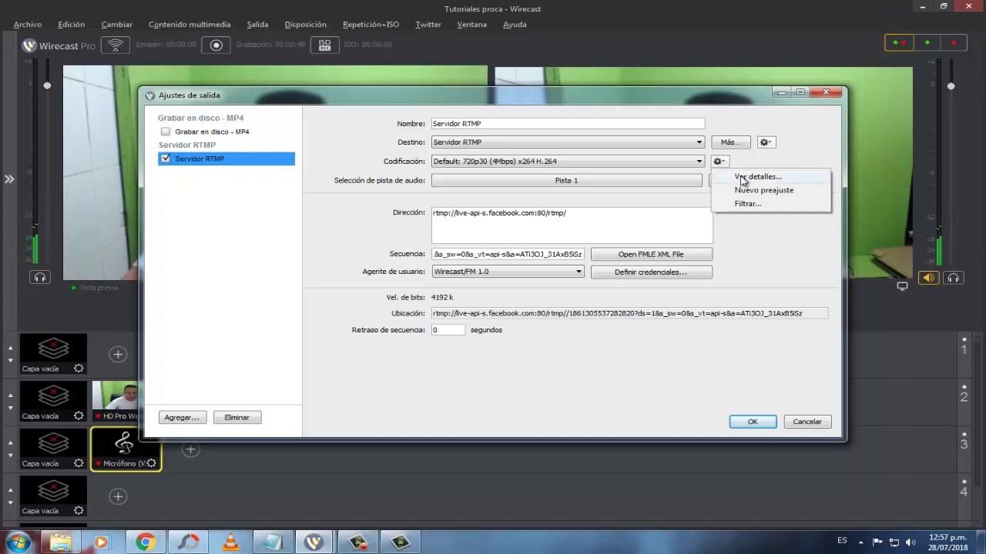
pyautogui.click(743, 179)
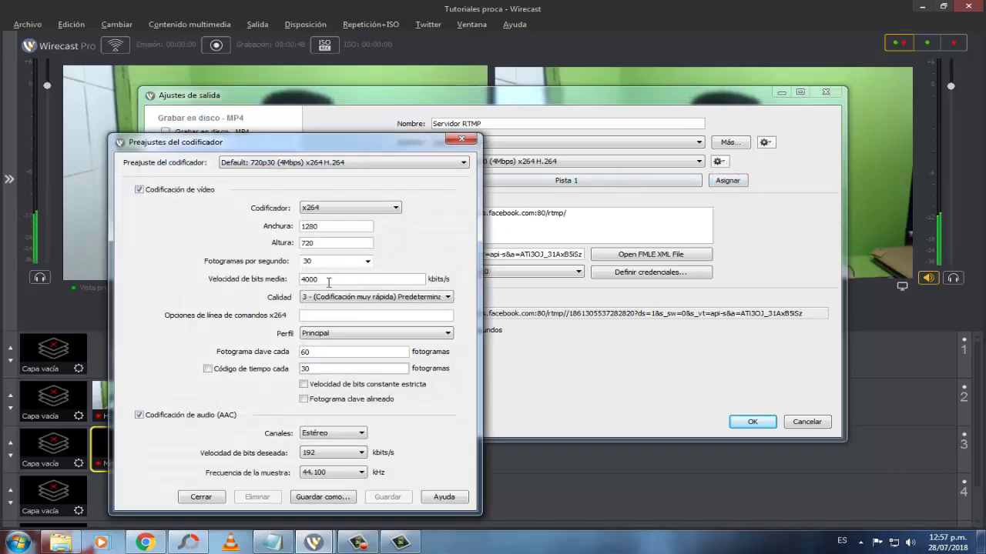
pyautogui.doubleClick(310, 279)
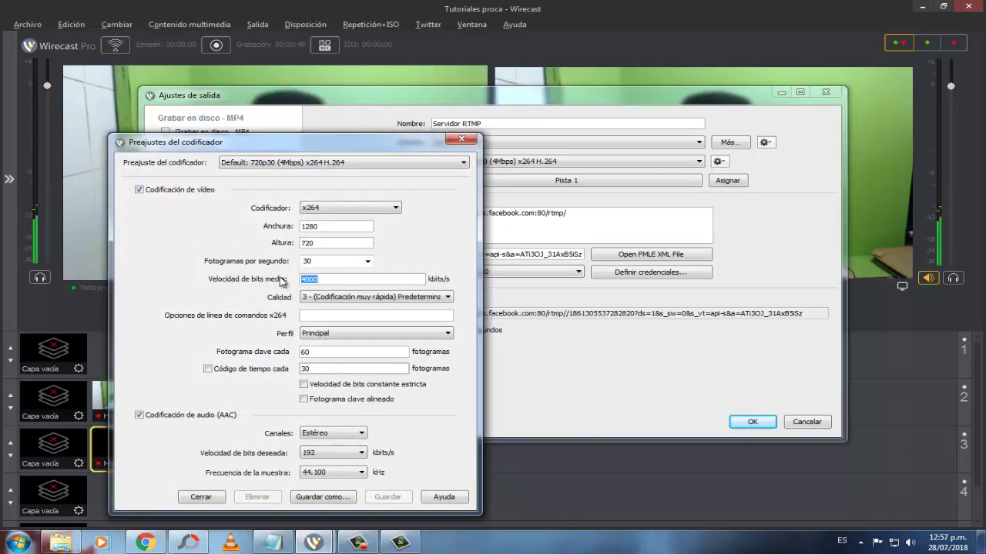
pyautogui.write('300')
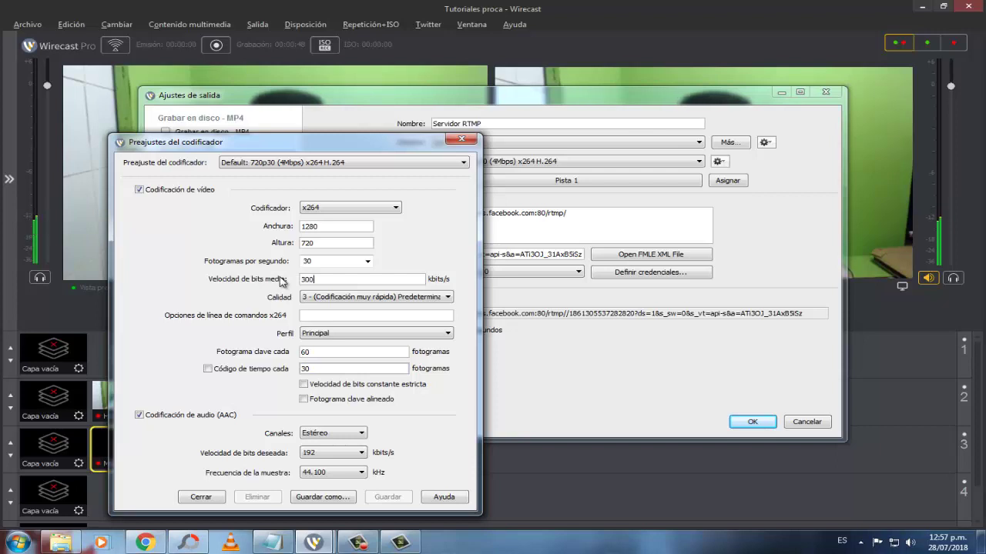
pyautogui.click(309, 498)
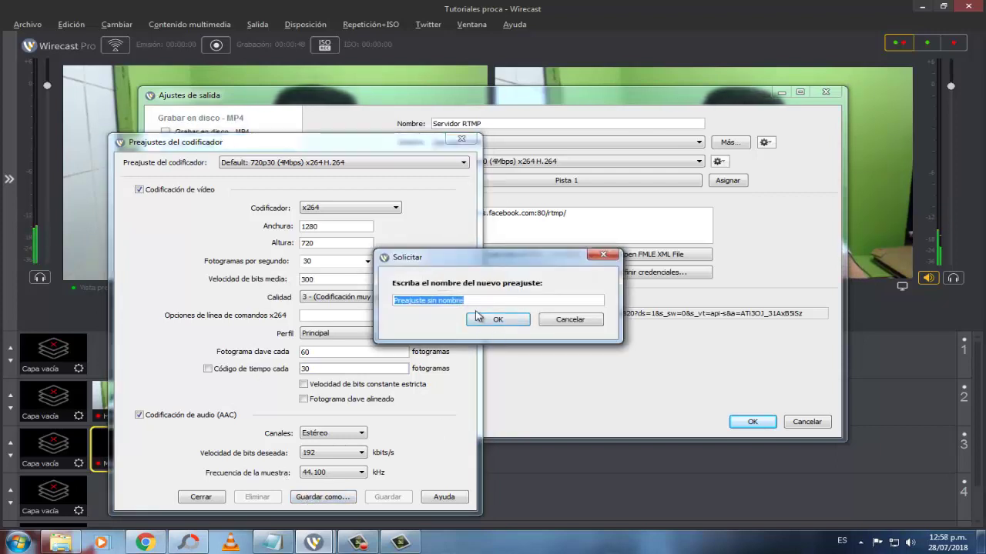
pyautogui.write('Tv')
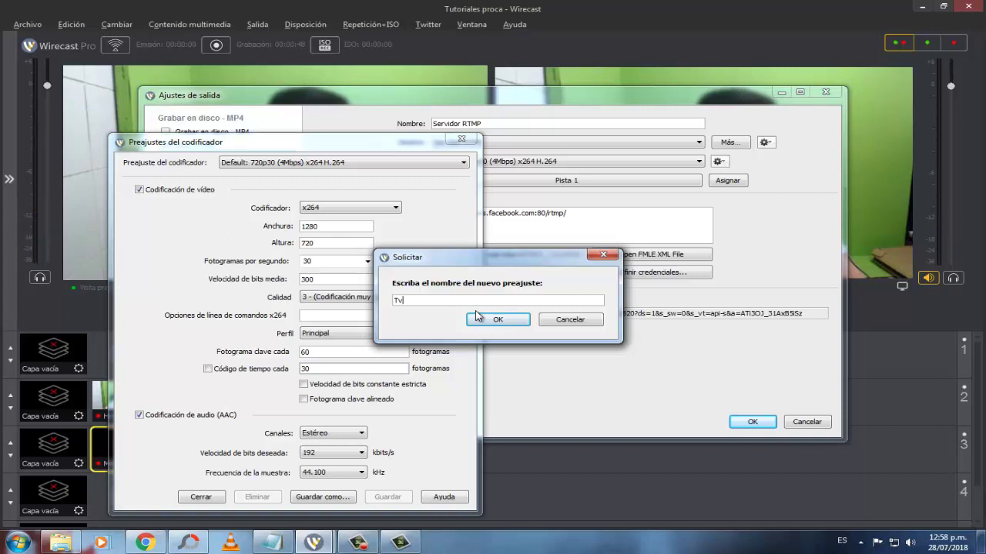
pyautogui.write(' dos pla')
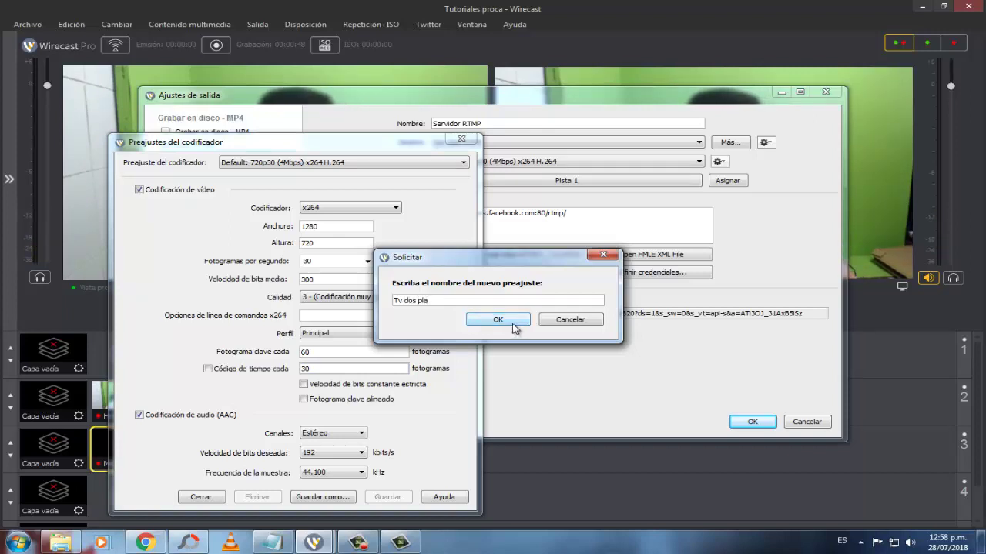
pyautogui.click(498, 319)
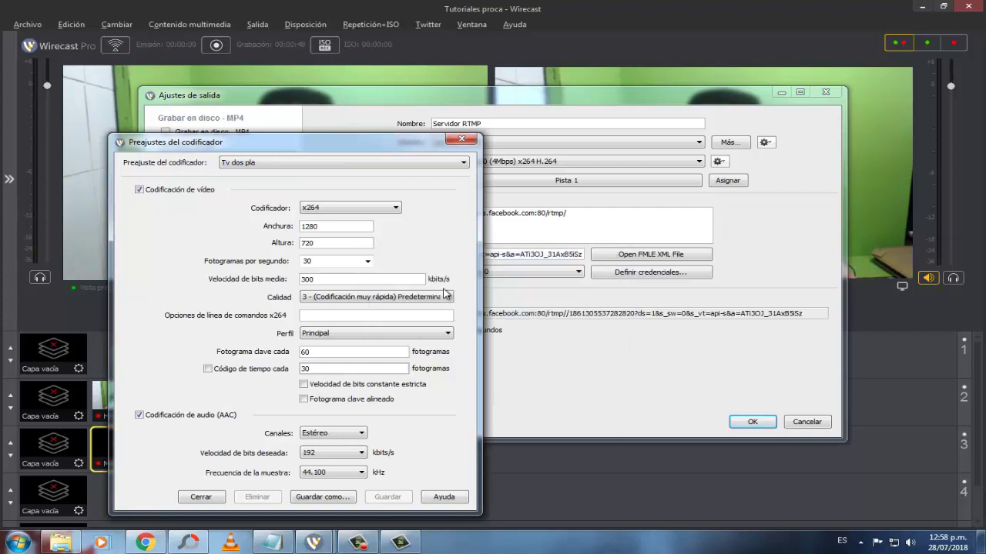
# Save the changes to the Tv dos pla preset and select it as the RTMP output's encoding
pyautogui.click(345, 497)
pyautogui.click(568, 318)
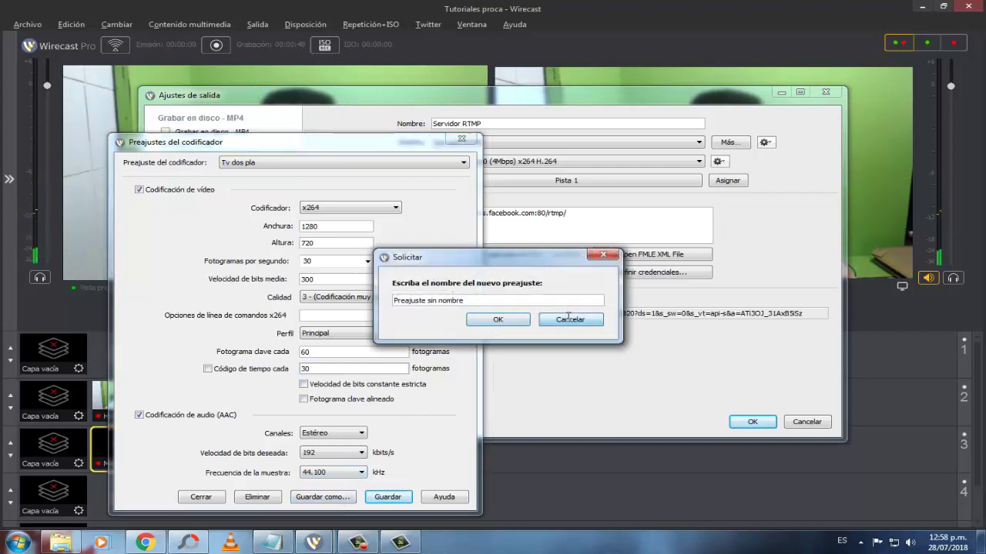
pyautogui.click(385, 498)
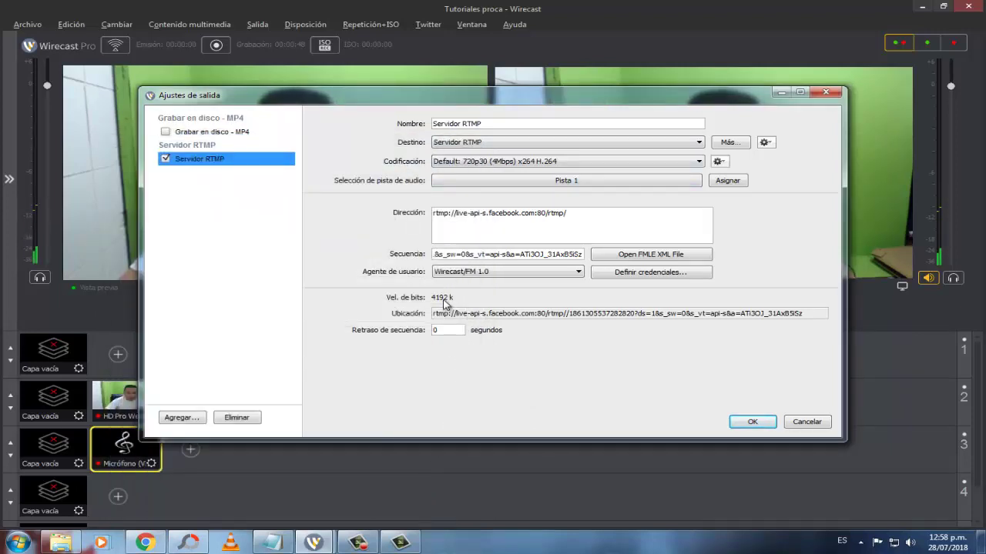
pyautogui.click(660, 164)
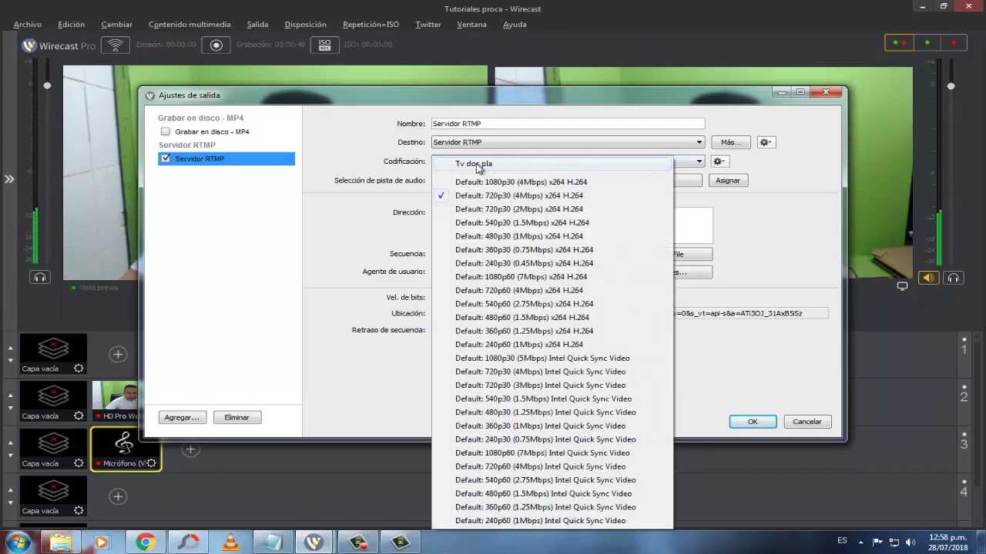
pyautogui.click(477, 164)
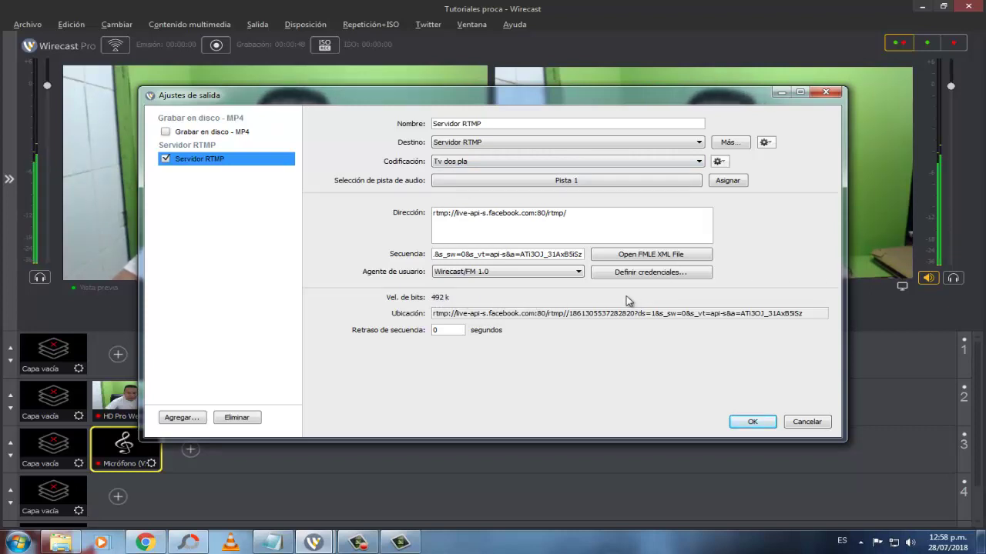
pyautogui.click(465, 184)
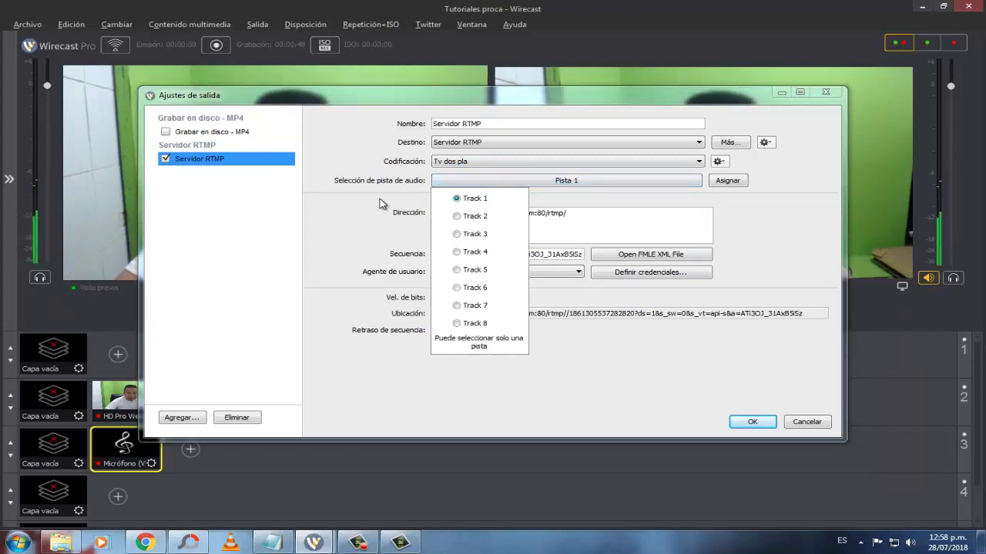
pyautogui.click(398, 243)
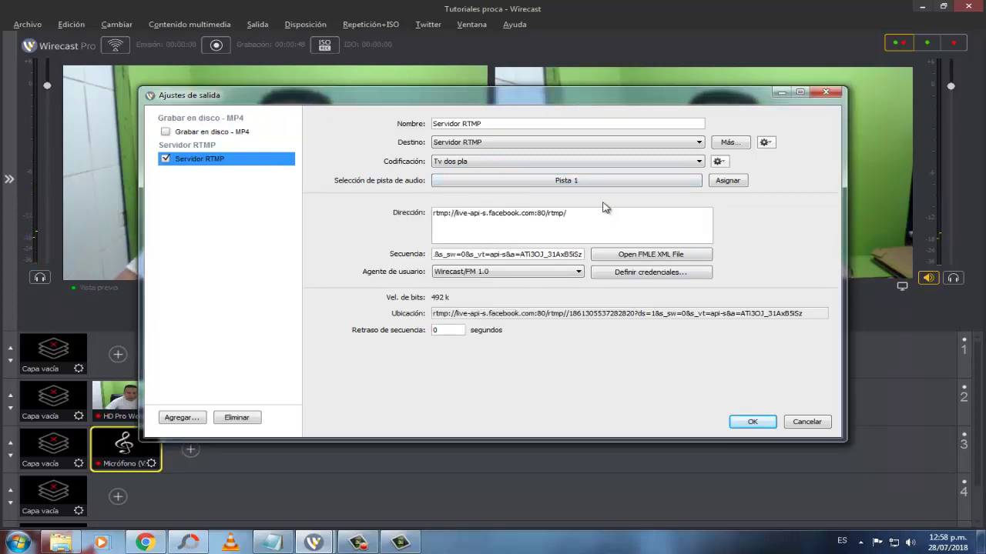
# Add a second output with Servidor RTMP as its destination and select its existing address text
pyautogui.click(180, 418)
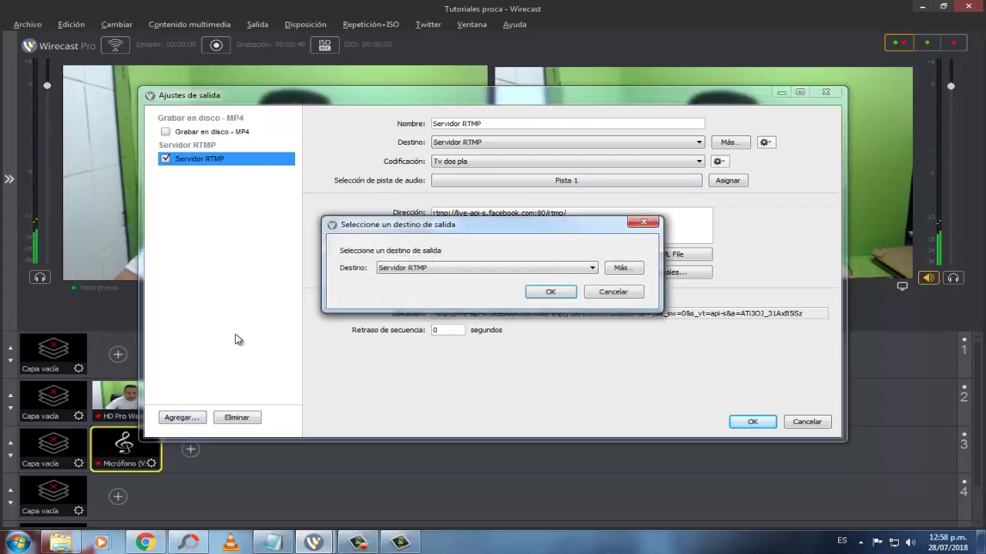
pyautogui.click(549, 292)
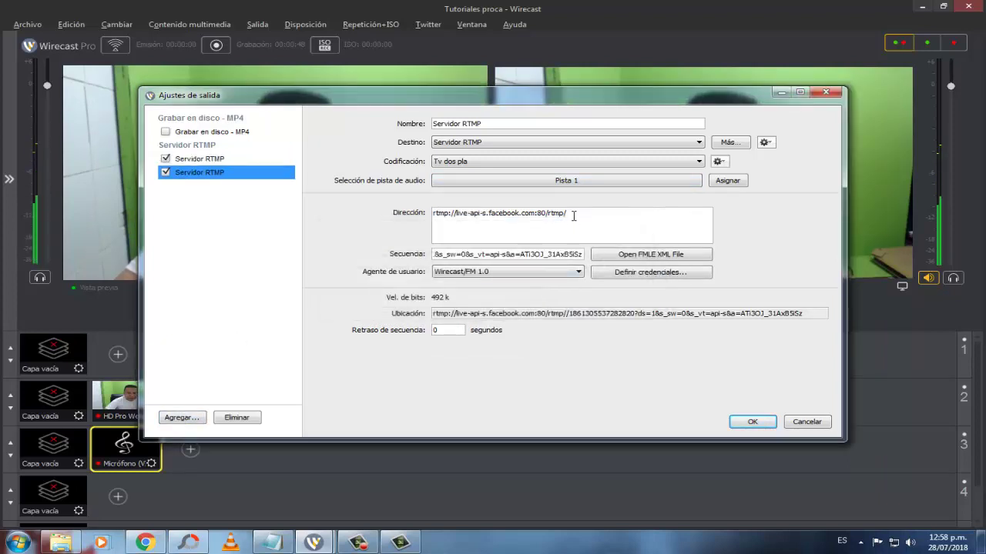
pyautogui.moveTo(571, 214); pyautogui.dragTo(436, 218)
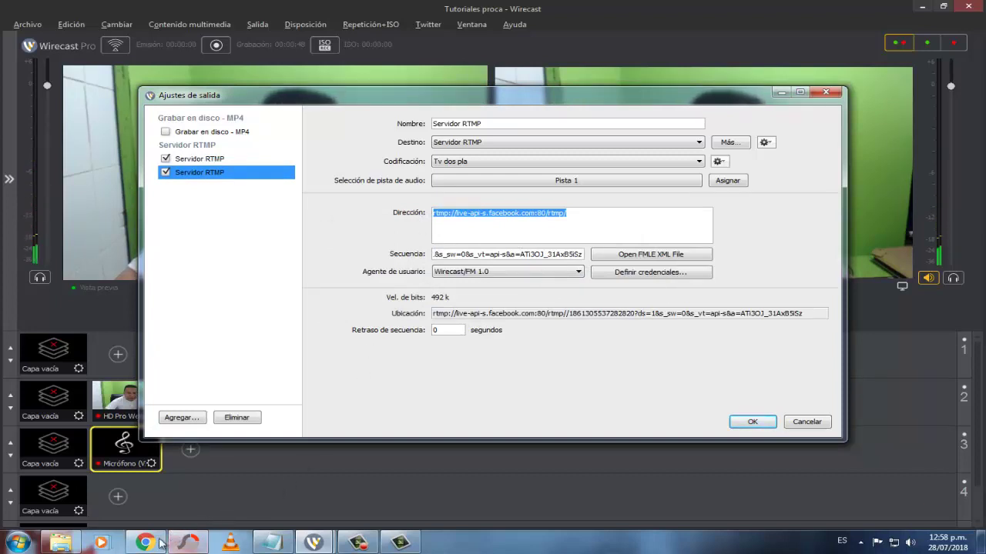
# Switch to the YouTube live dashboard in Chrome and copy the server URL from its encoder configuration
pyautogui.hotkey('alt', 'Tab')
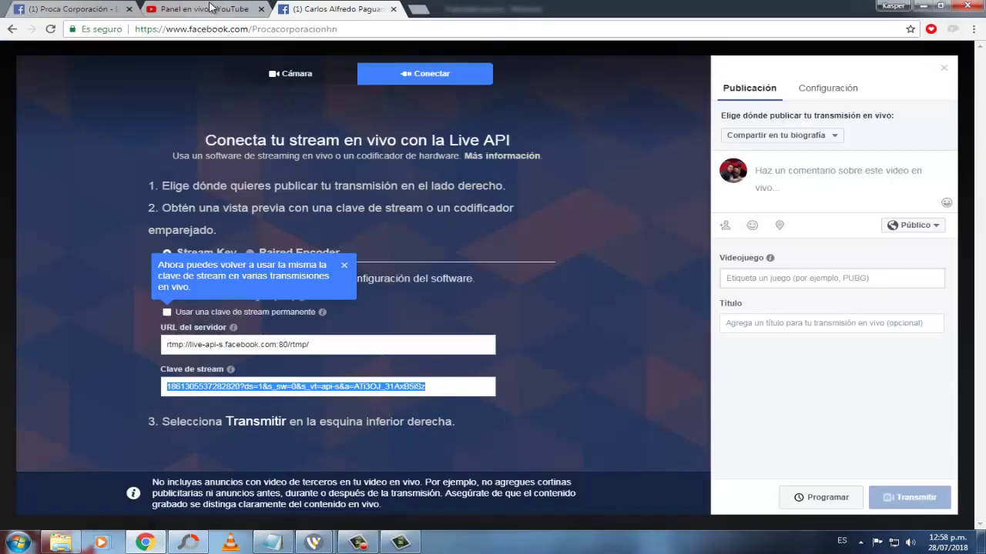
pyautogui.click(214, 13)
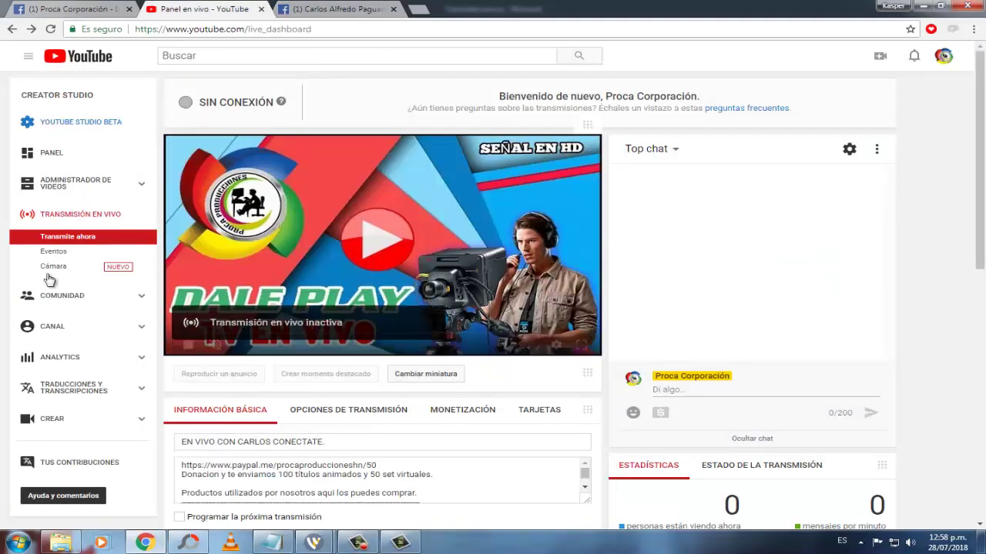
pyautogui.click(943, 57)
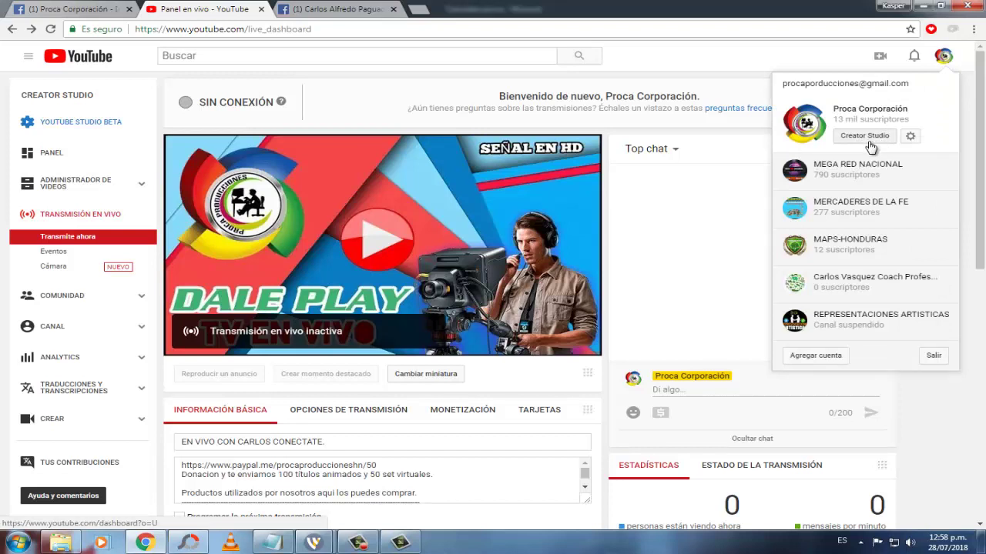
pyautogui.click(738, 80)
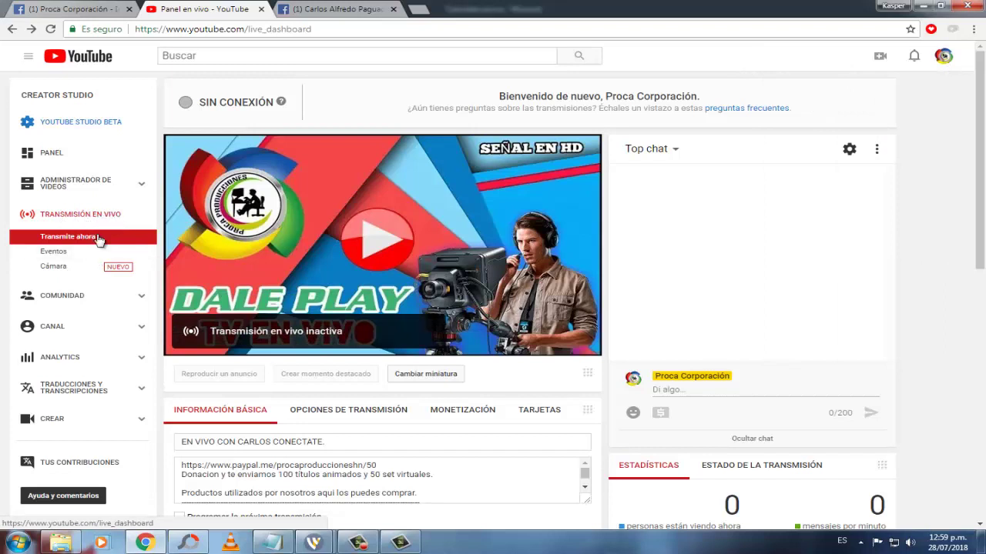
pyautogui.scroll(-3, 955, 204)
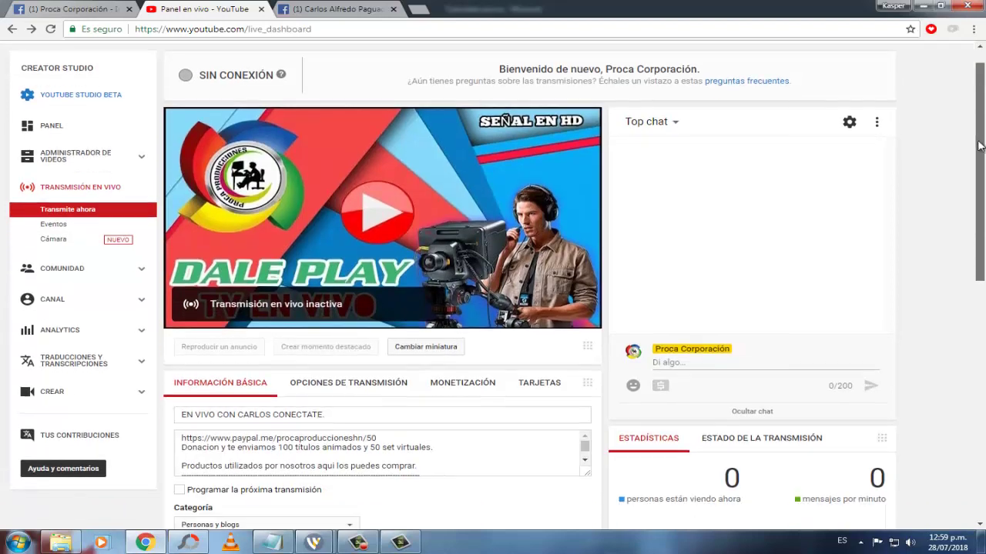
pyautogui.scroll(-5, 947, 269)
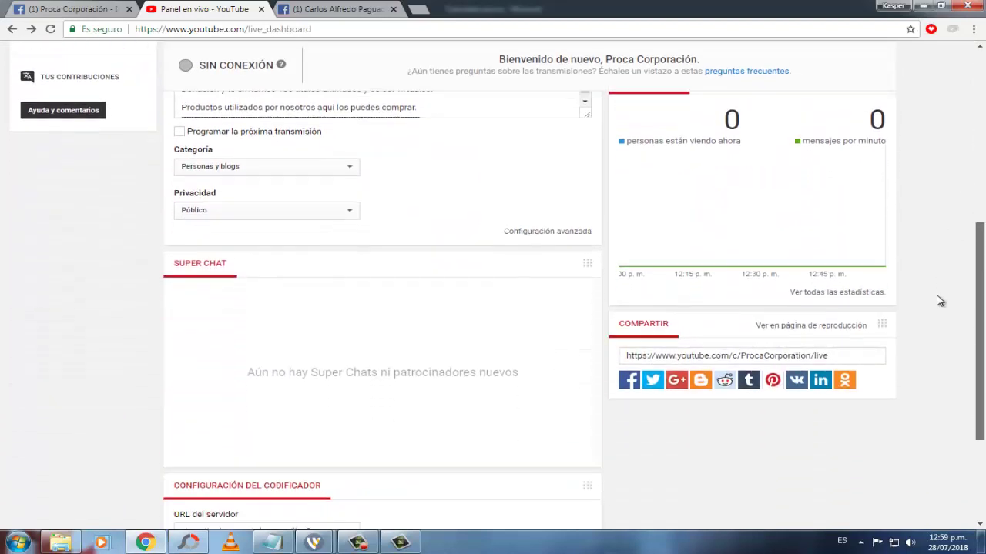
pyautogui.click(322, 356)
pyautogui.hotkey('ctrl', 'c')
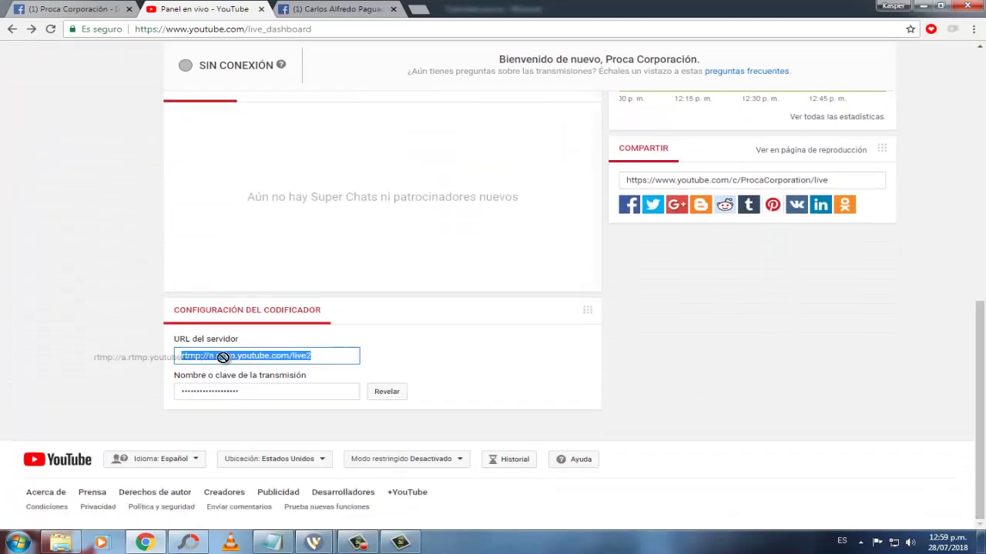
pyautogui.rightClick(207, 355)
pyautogui.click(225, 365)
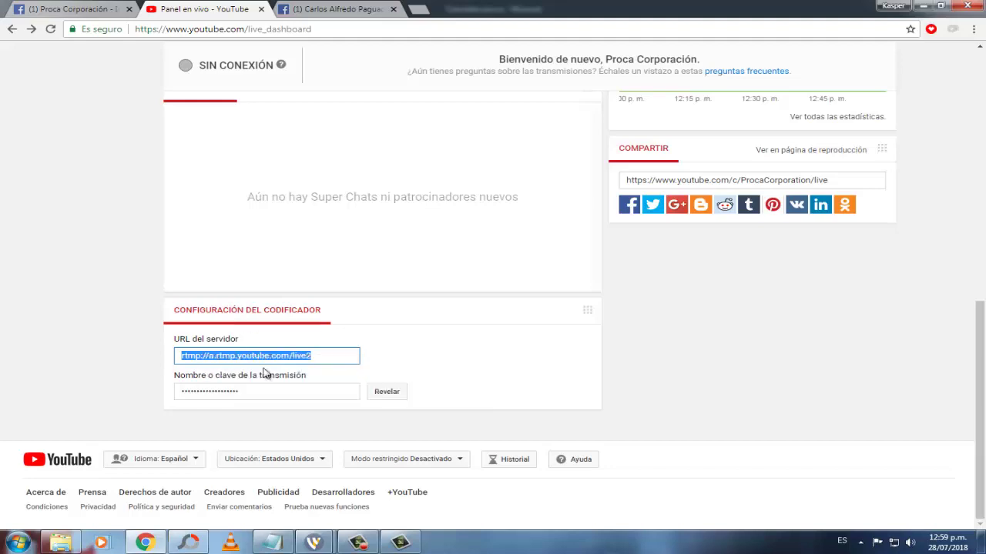
# Replace the second RTMP output's address in Wirecast with the copied YouTube server URL, rtmp://a.rtmp.youtube.com/live2
pyautogui.moveTo(314, 543)
pyautogui.click(378, 482)
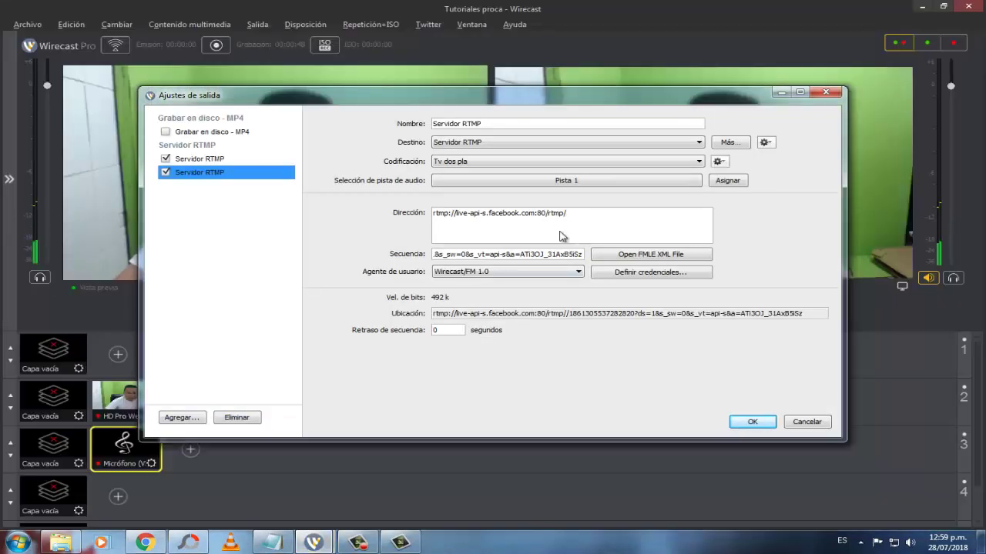
pyautogui.moveTo(575, 214); pyautogui.dragTo(359, 229)
pyautogui.hotkey('ctrl', 'v')
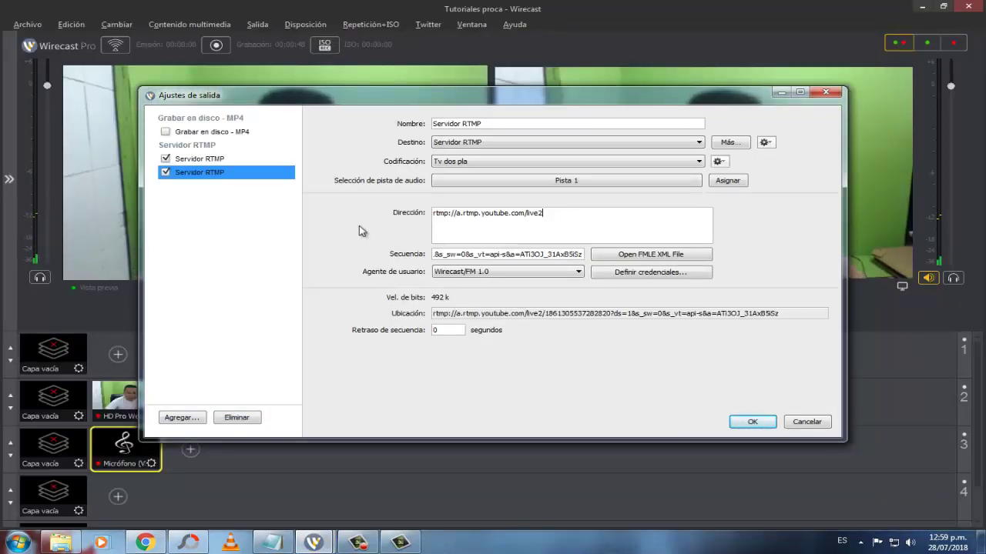
# Reveal the stream key in YouTube's encoder configuration in Chrome, copy it and hide it again
pyautogui.hotkey('alt', 'Tab')
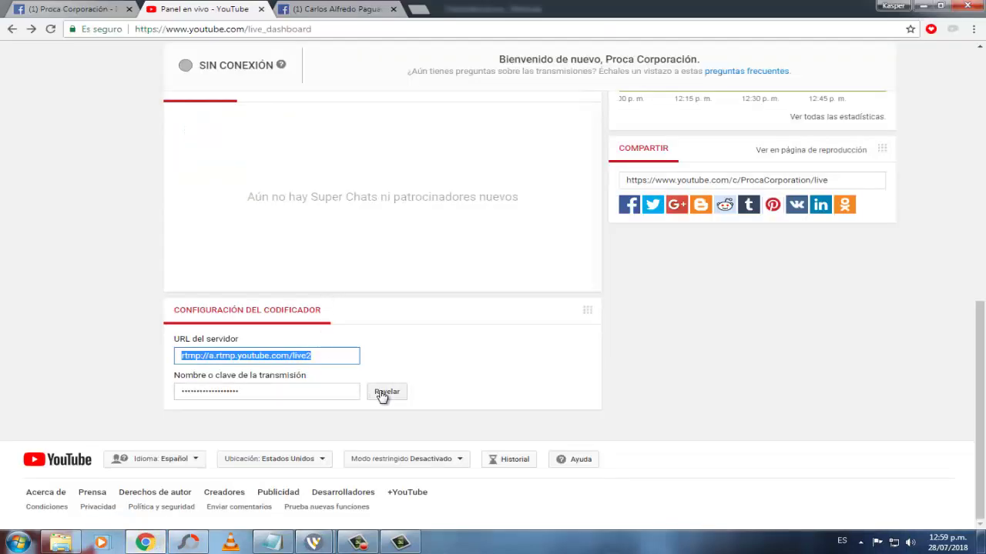
pyautogui.click(382, 395)
pyautogui.tripleClick(314, 392)
pyautogui.rightClick(222, 392)
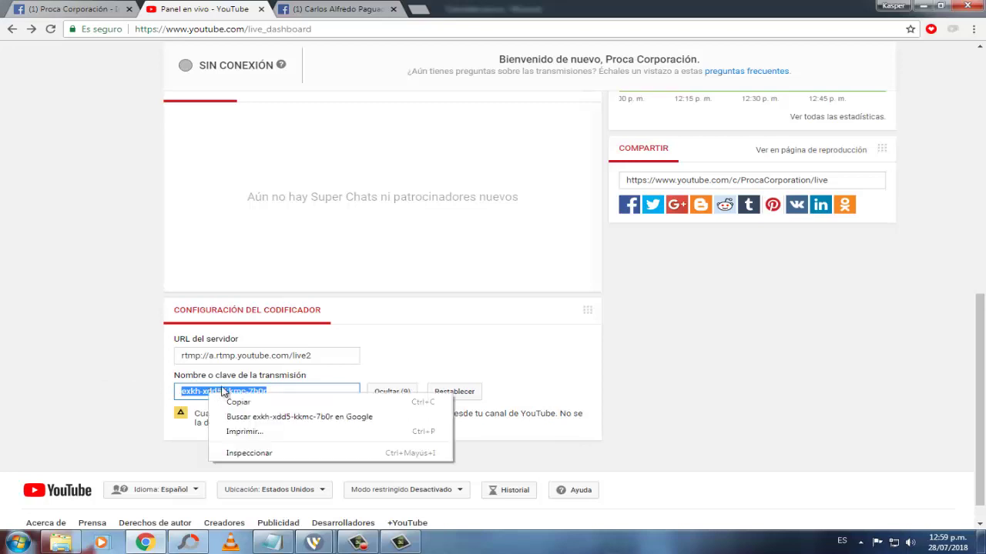
pyautogui.click(240, 401)
pyautogui.click(392, 392)
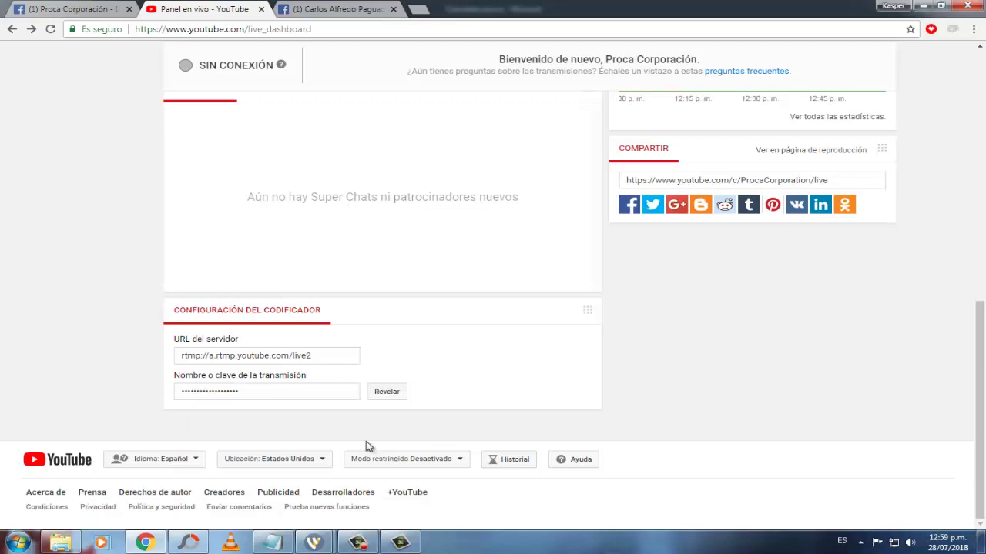
# Clear the second RTMP output's sequence in Wirecast and paste the copied YouTube stream key in its place
pyautogui.moveTo(308, 536)
pyautogui.click(342, 482)
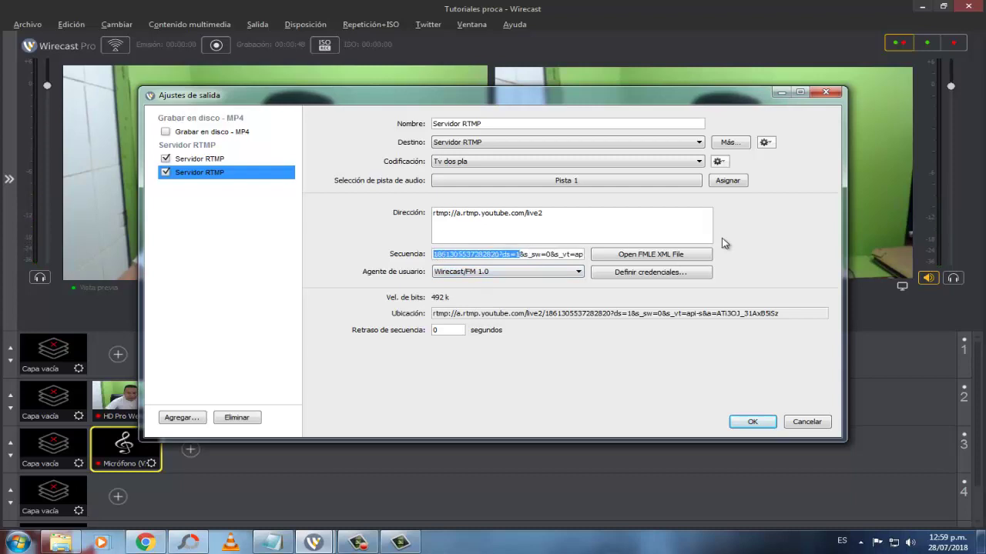
pyautogui.press('Delete')
pyautogui.press('Delete')
pyautogui.press('Delete')
pyautogui.press('Delete')
pyautogui.press('Delete')
pyautogui.press('Delete')
pyautogui.press('Delete')
pyautogui.press('Delete')
pyautogui.press('Delete')
pyautogui.press('Delete')
pyautogui.press('Delete')
pyautogui.press('Delete')
pyautogui.press('Delete')
pyautogui.press('Delete')
pyautogui.press('Delete')
pyautogui.press('Delete')
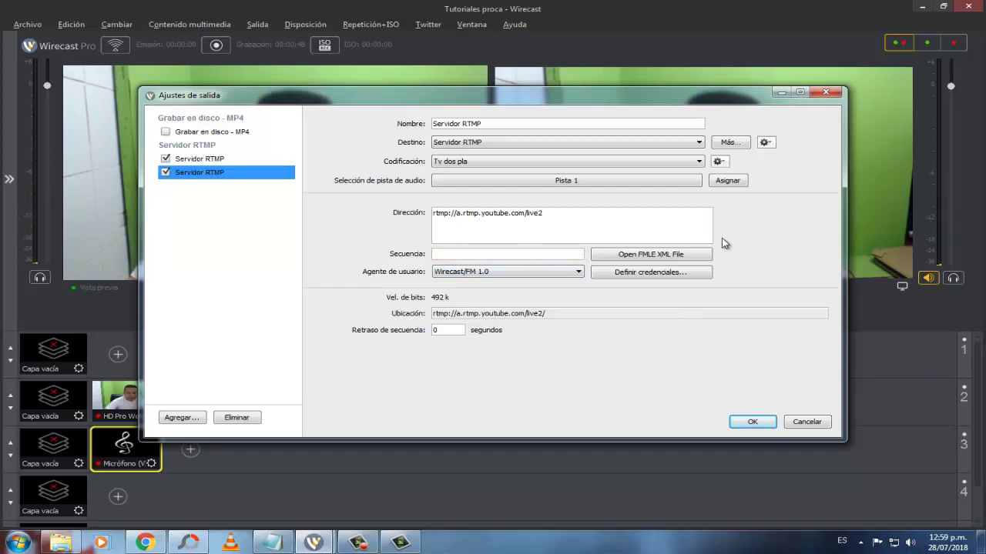
pyautogui.hotkey('ctrl', 'v')
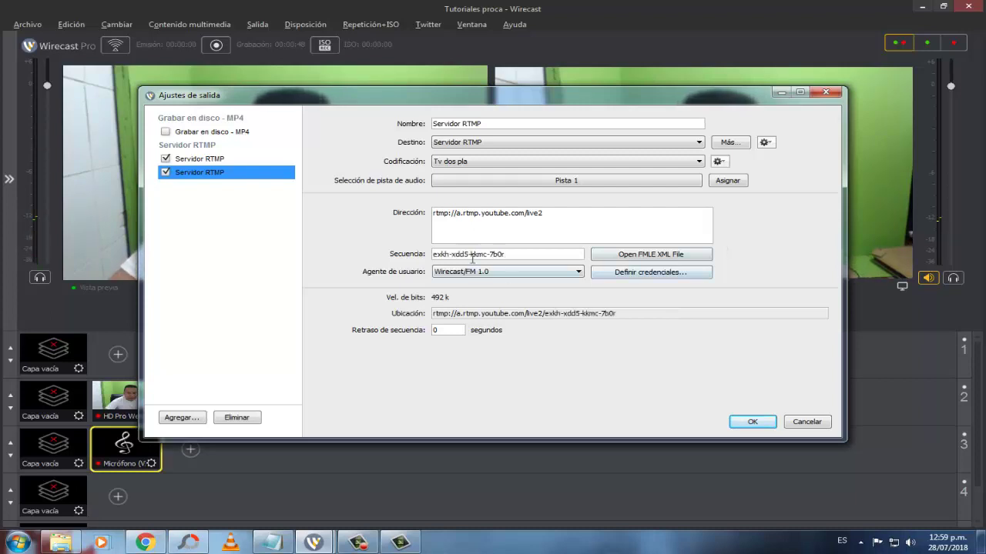
# Review the Facebook and YouTube RTMP outputs one after the other and accept the output settings
pyautogui.click(259, 160)
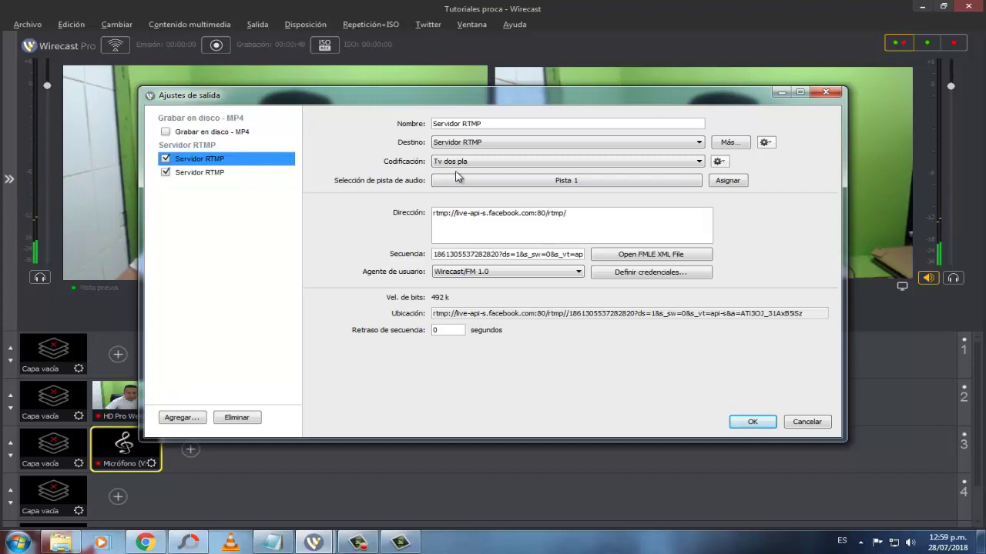
pyautogui.click(218, 171)
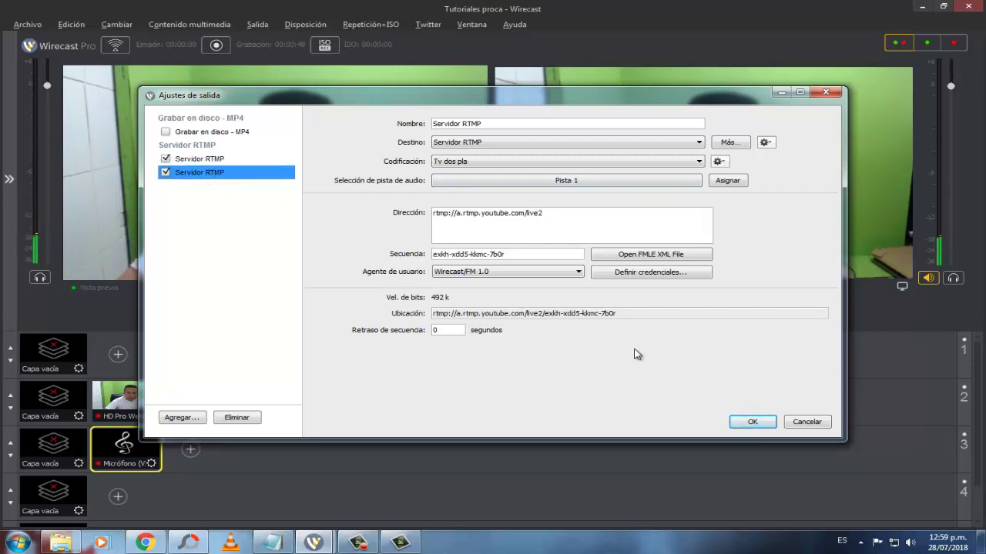
pyautogui.click(753, 422)
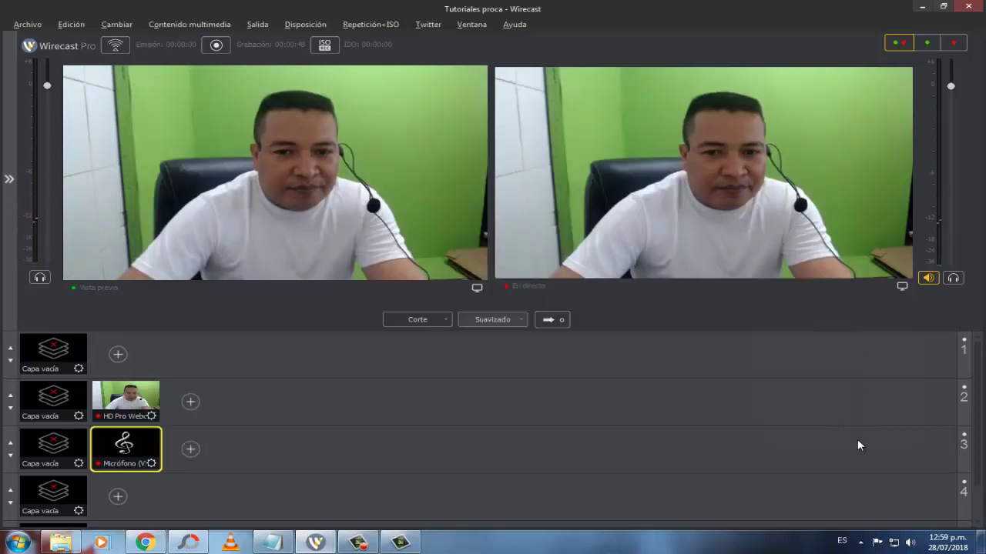